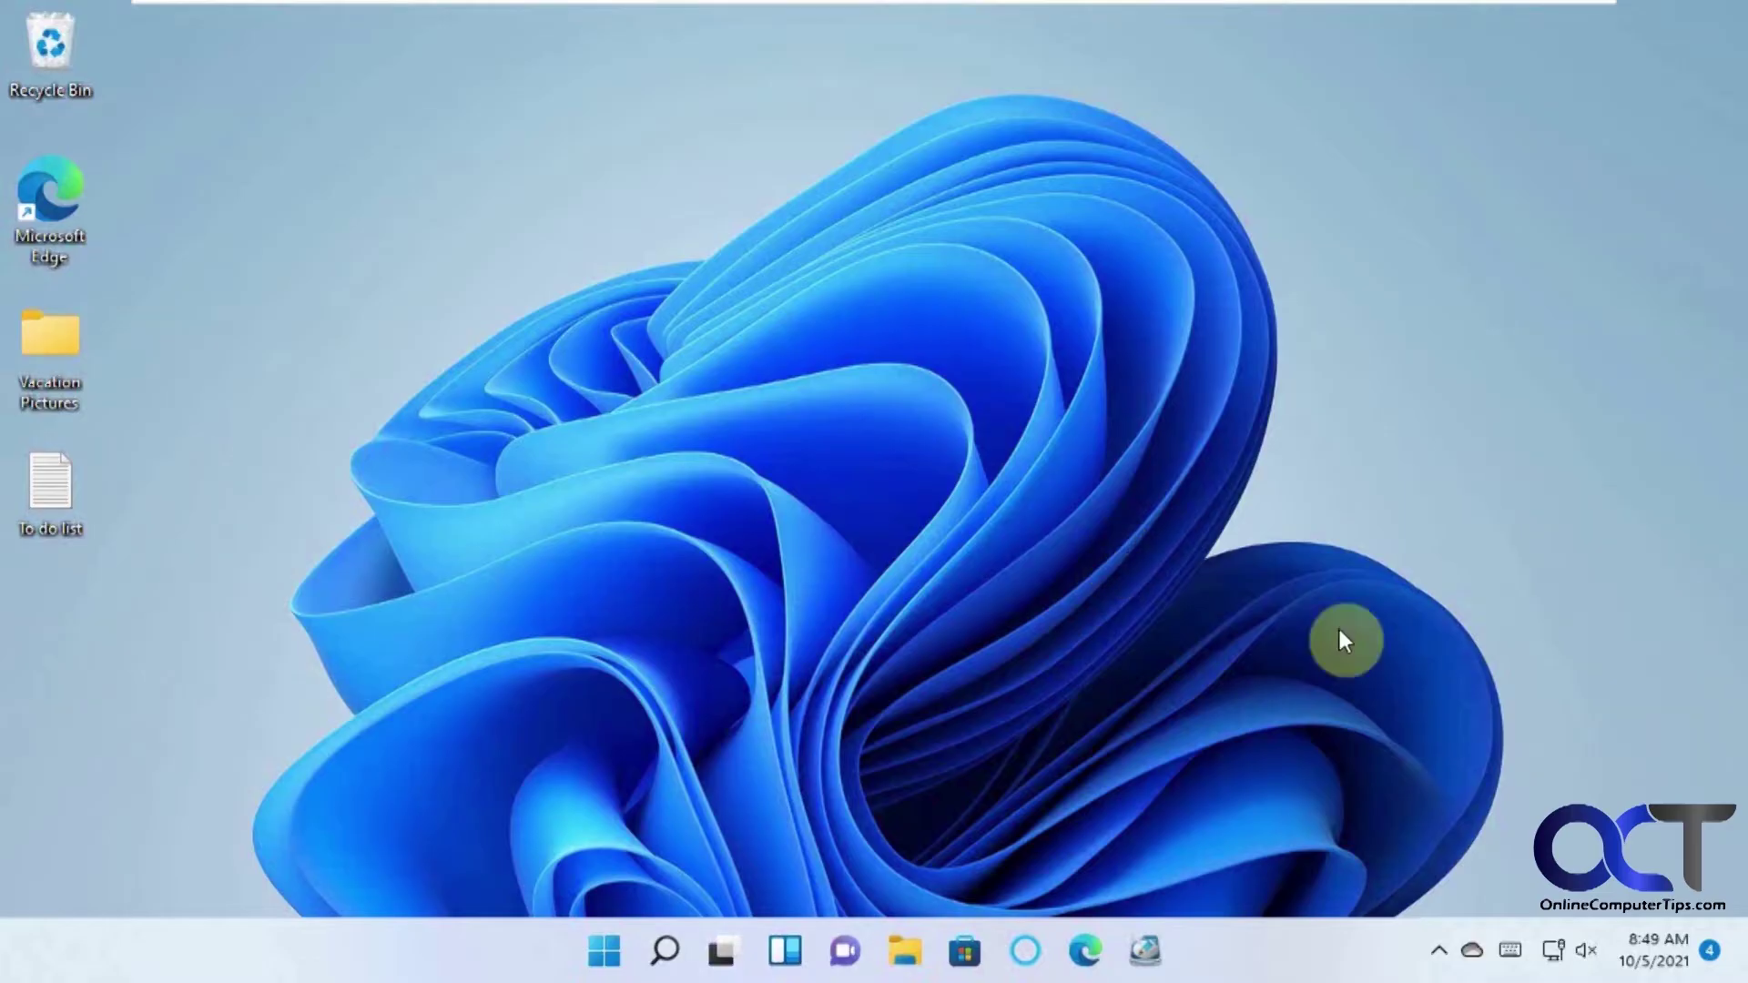
Go to Settings > Accounts > Family & other users and begin adding another user.
left_click(603, 950)
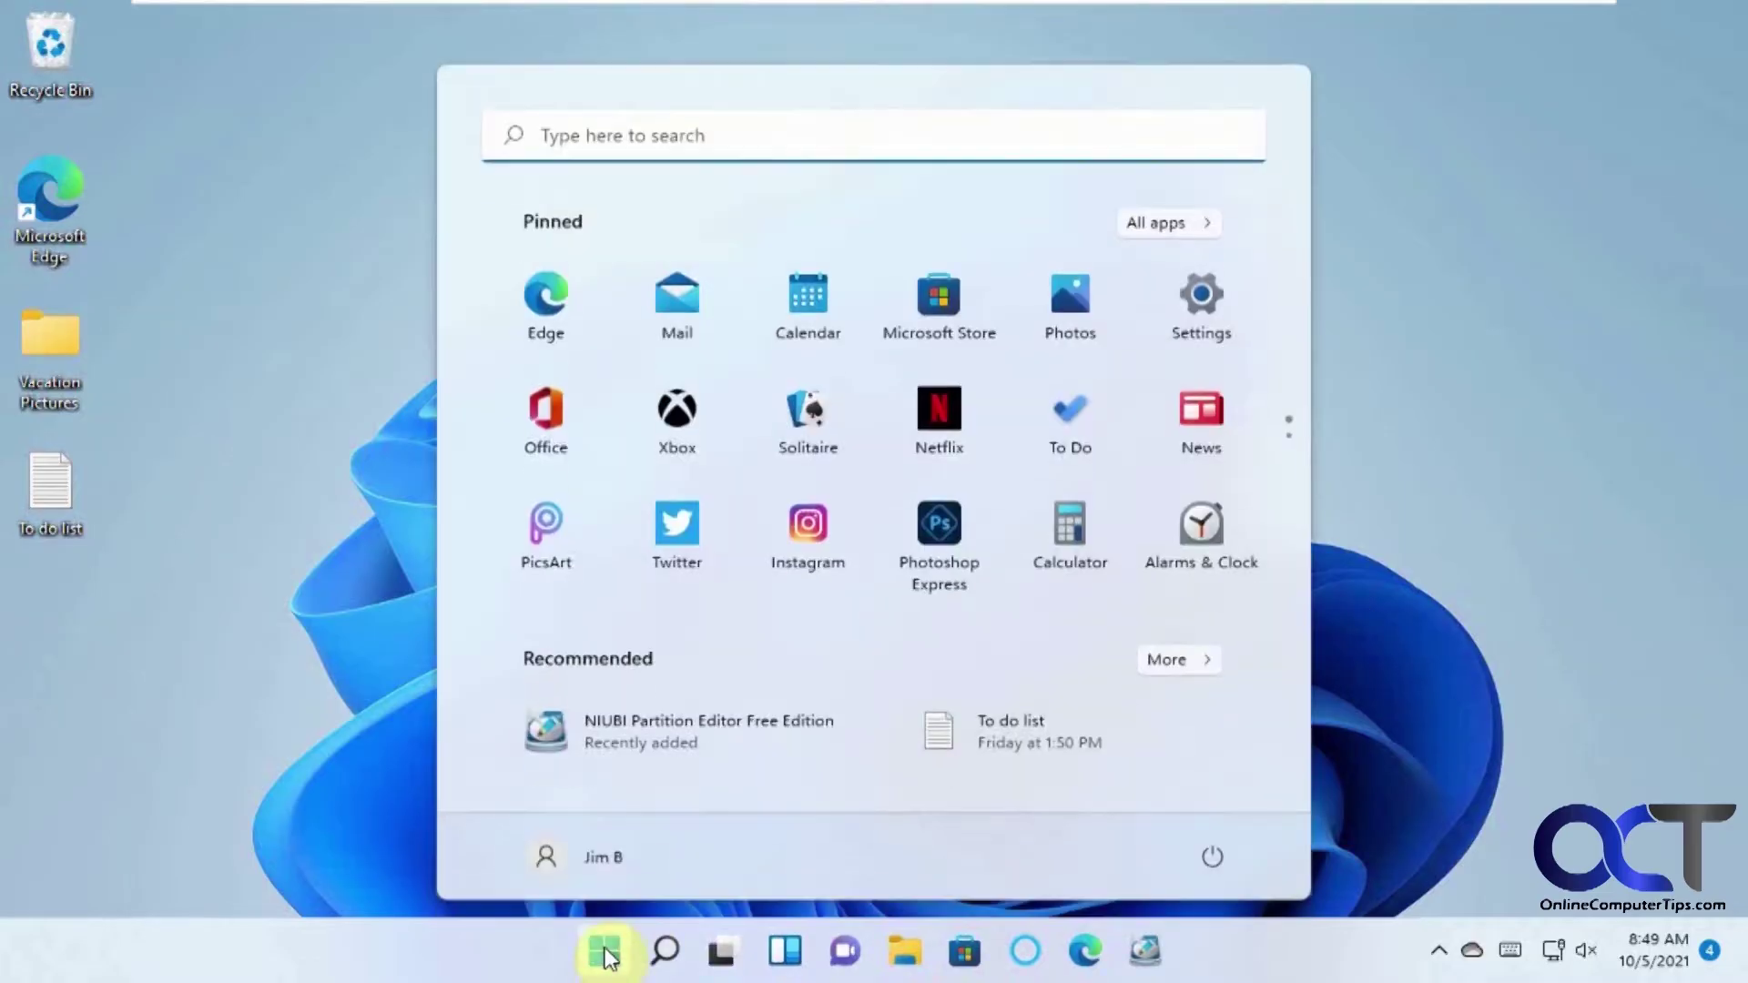
left_click(1203, 314)
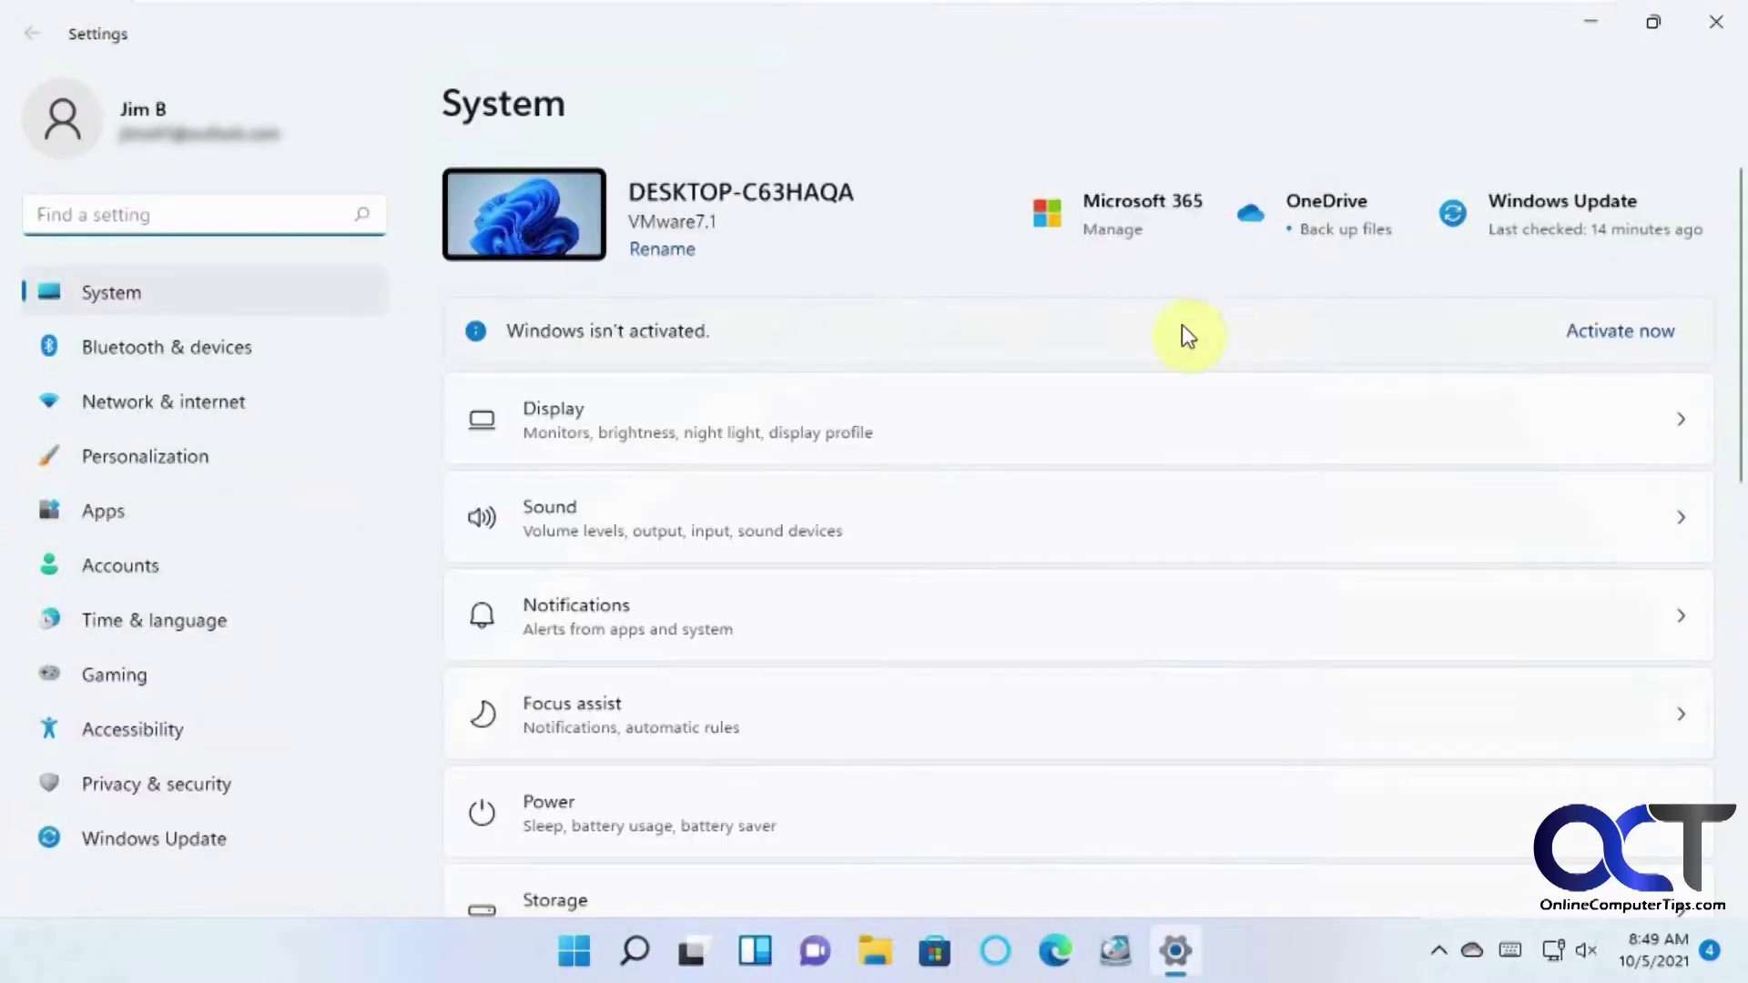
left_click(158, 562)
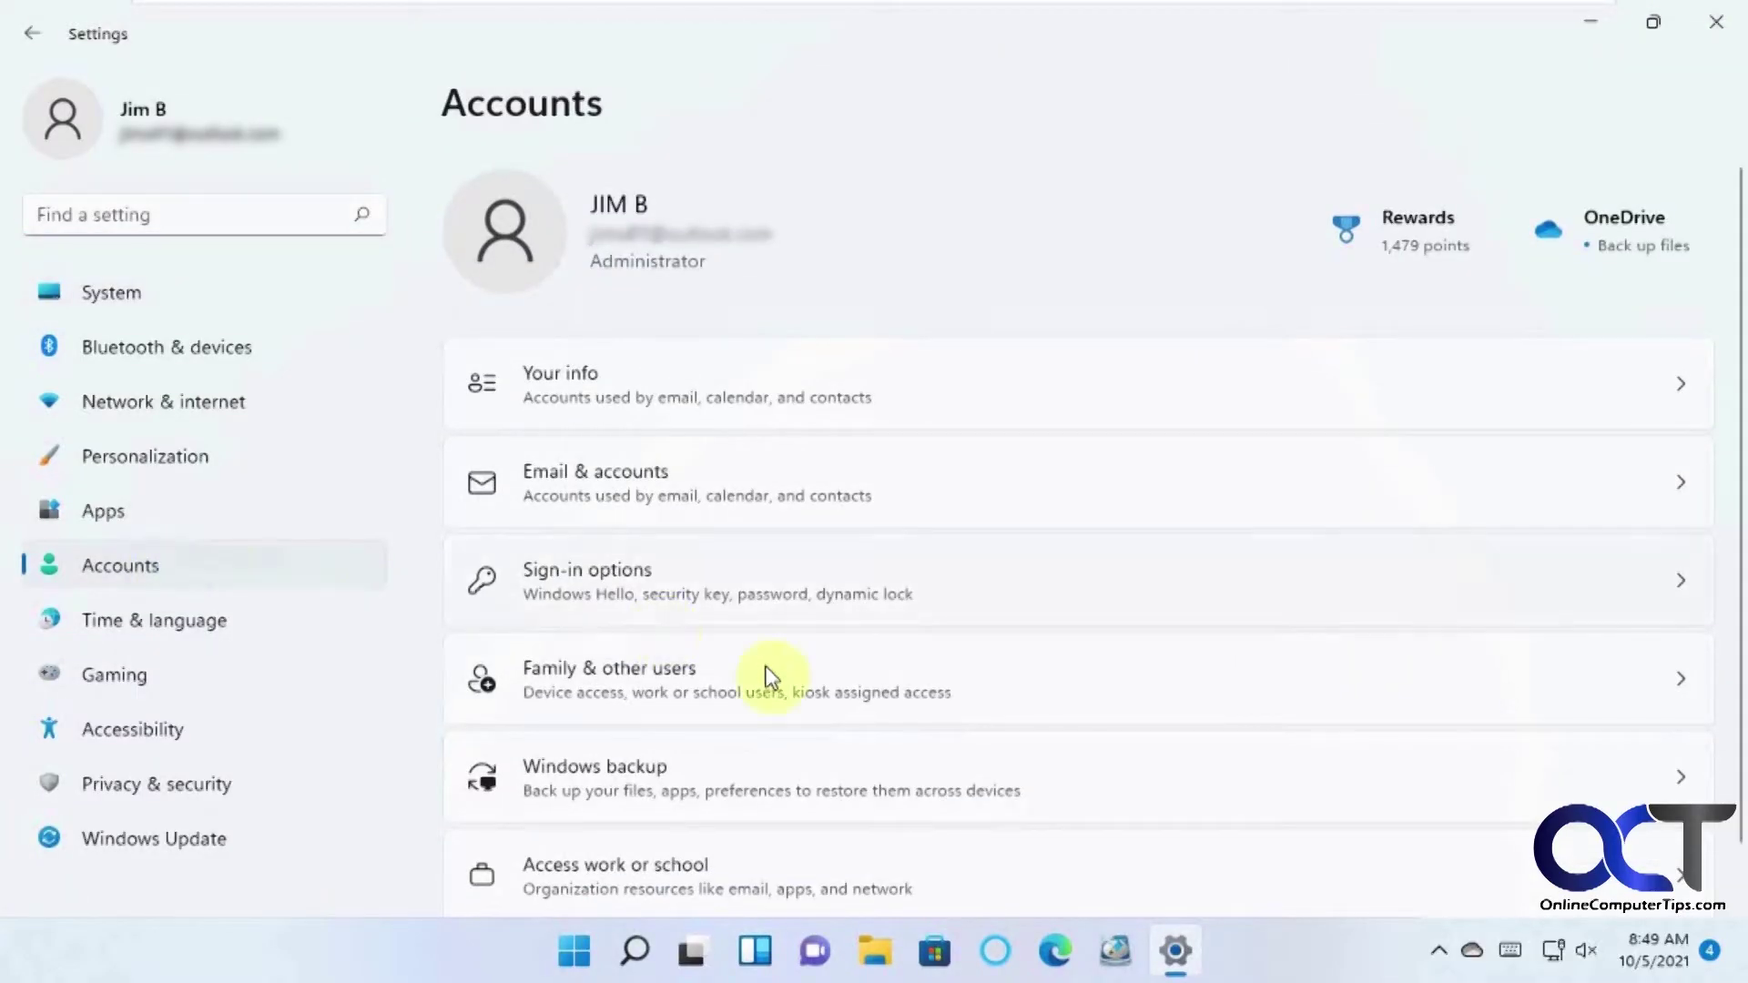
left_click(790, 689)
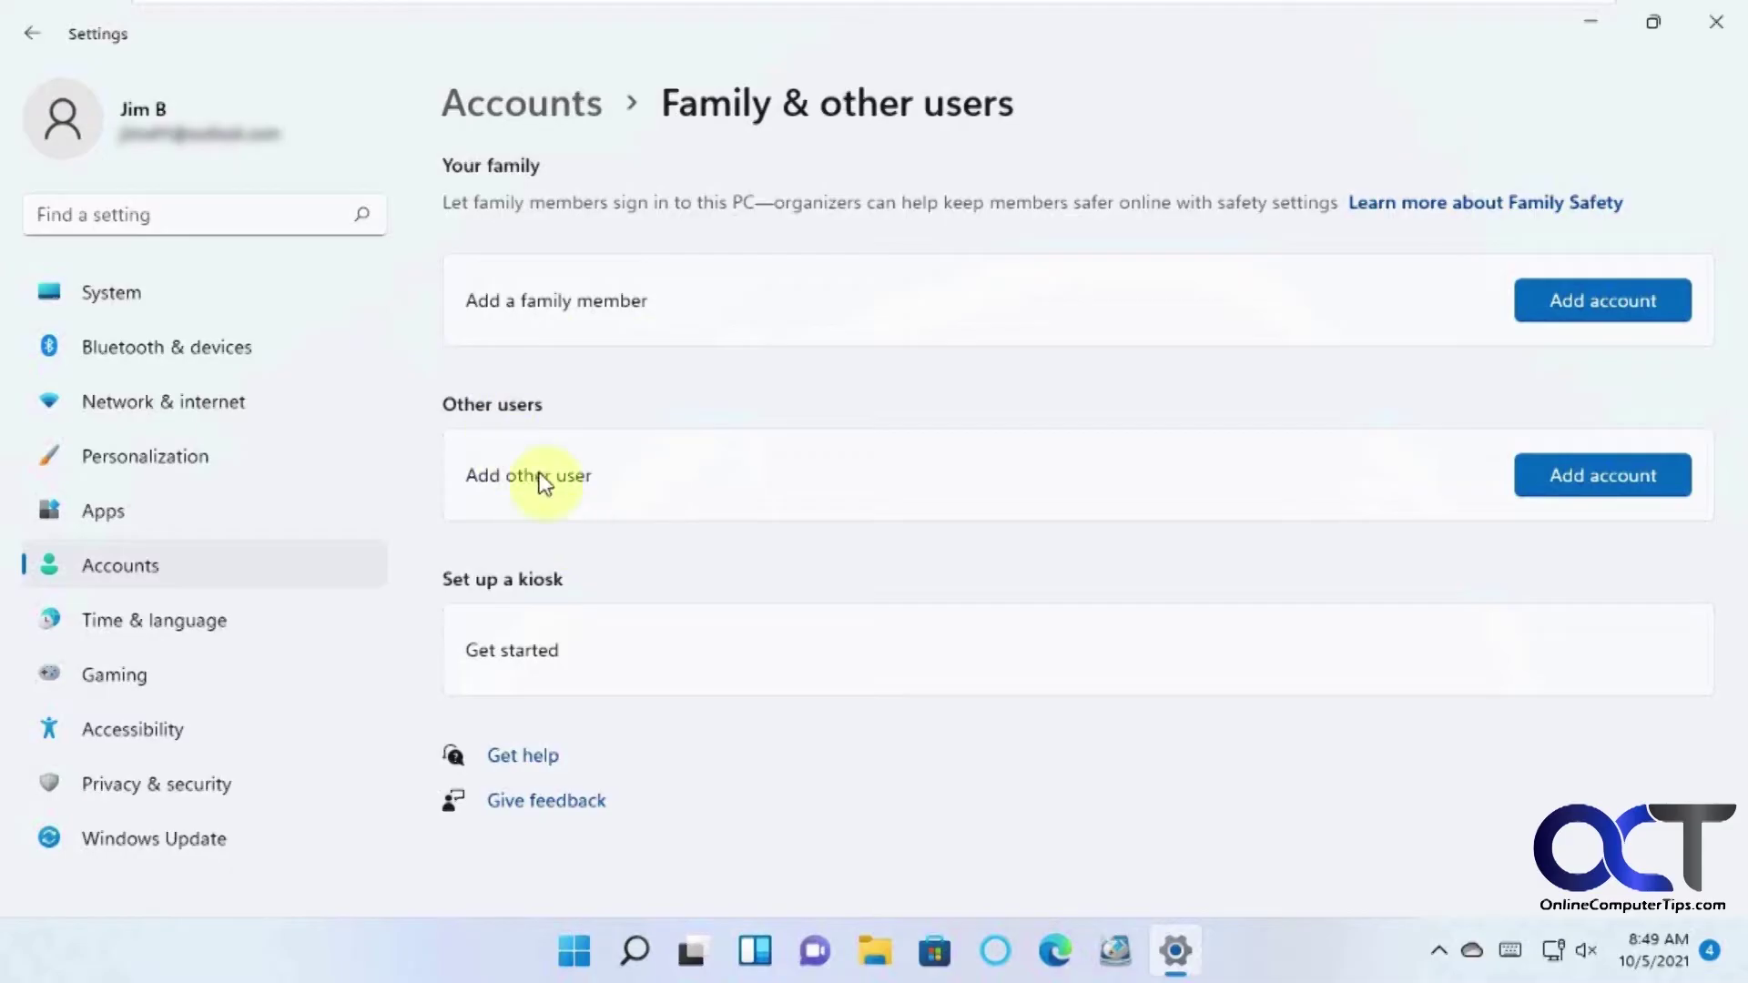
left_click(1602, 482)
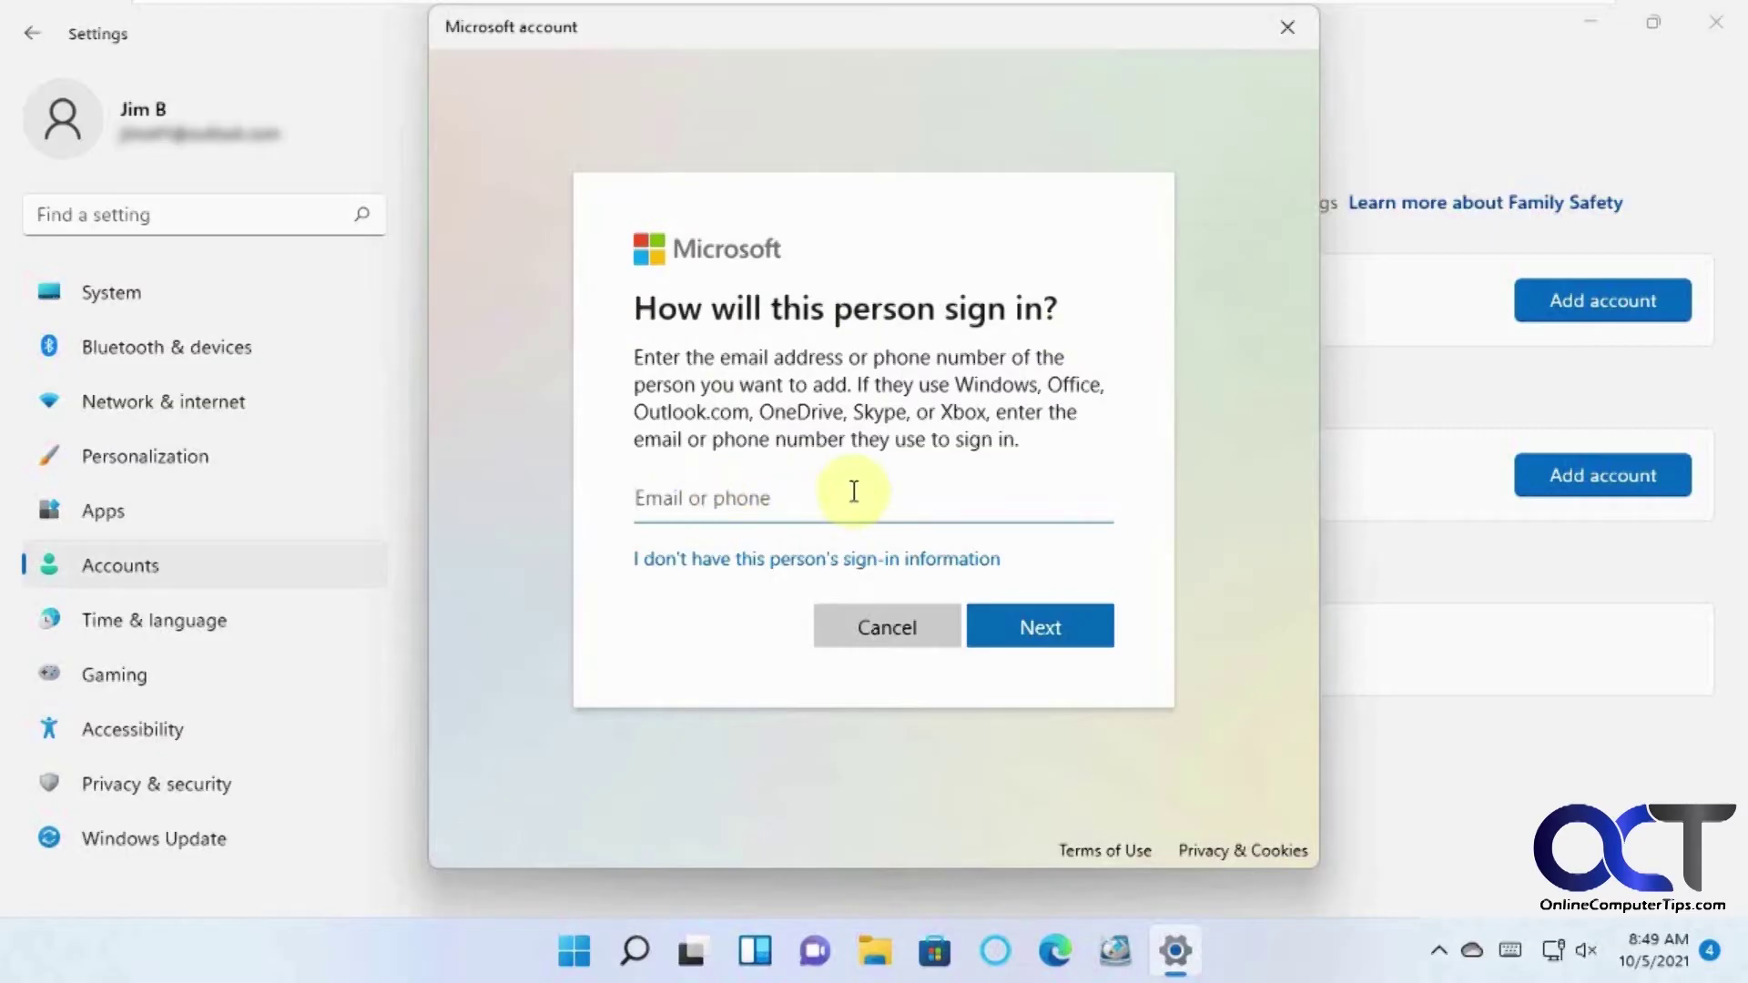
Skip the sign-in information and choose to add a user without a Microsoft account.
left_click(735, 571)
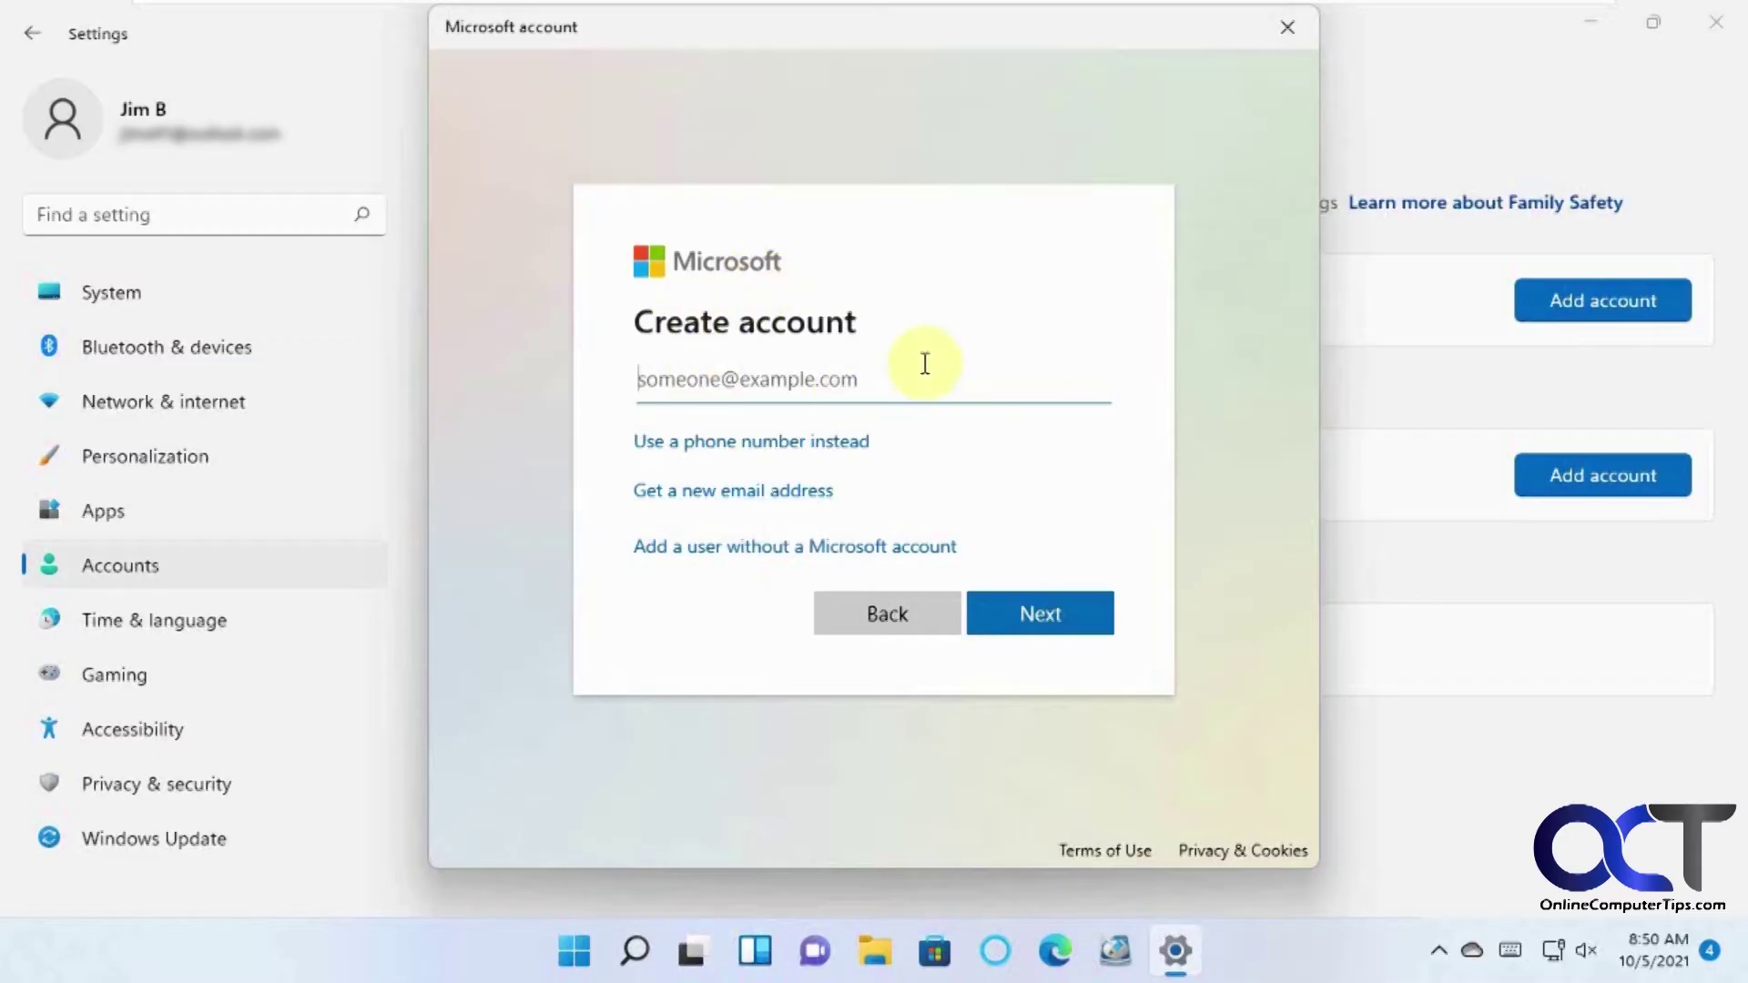
left_click(757, 551)
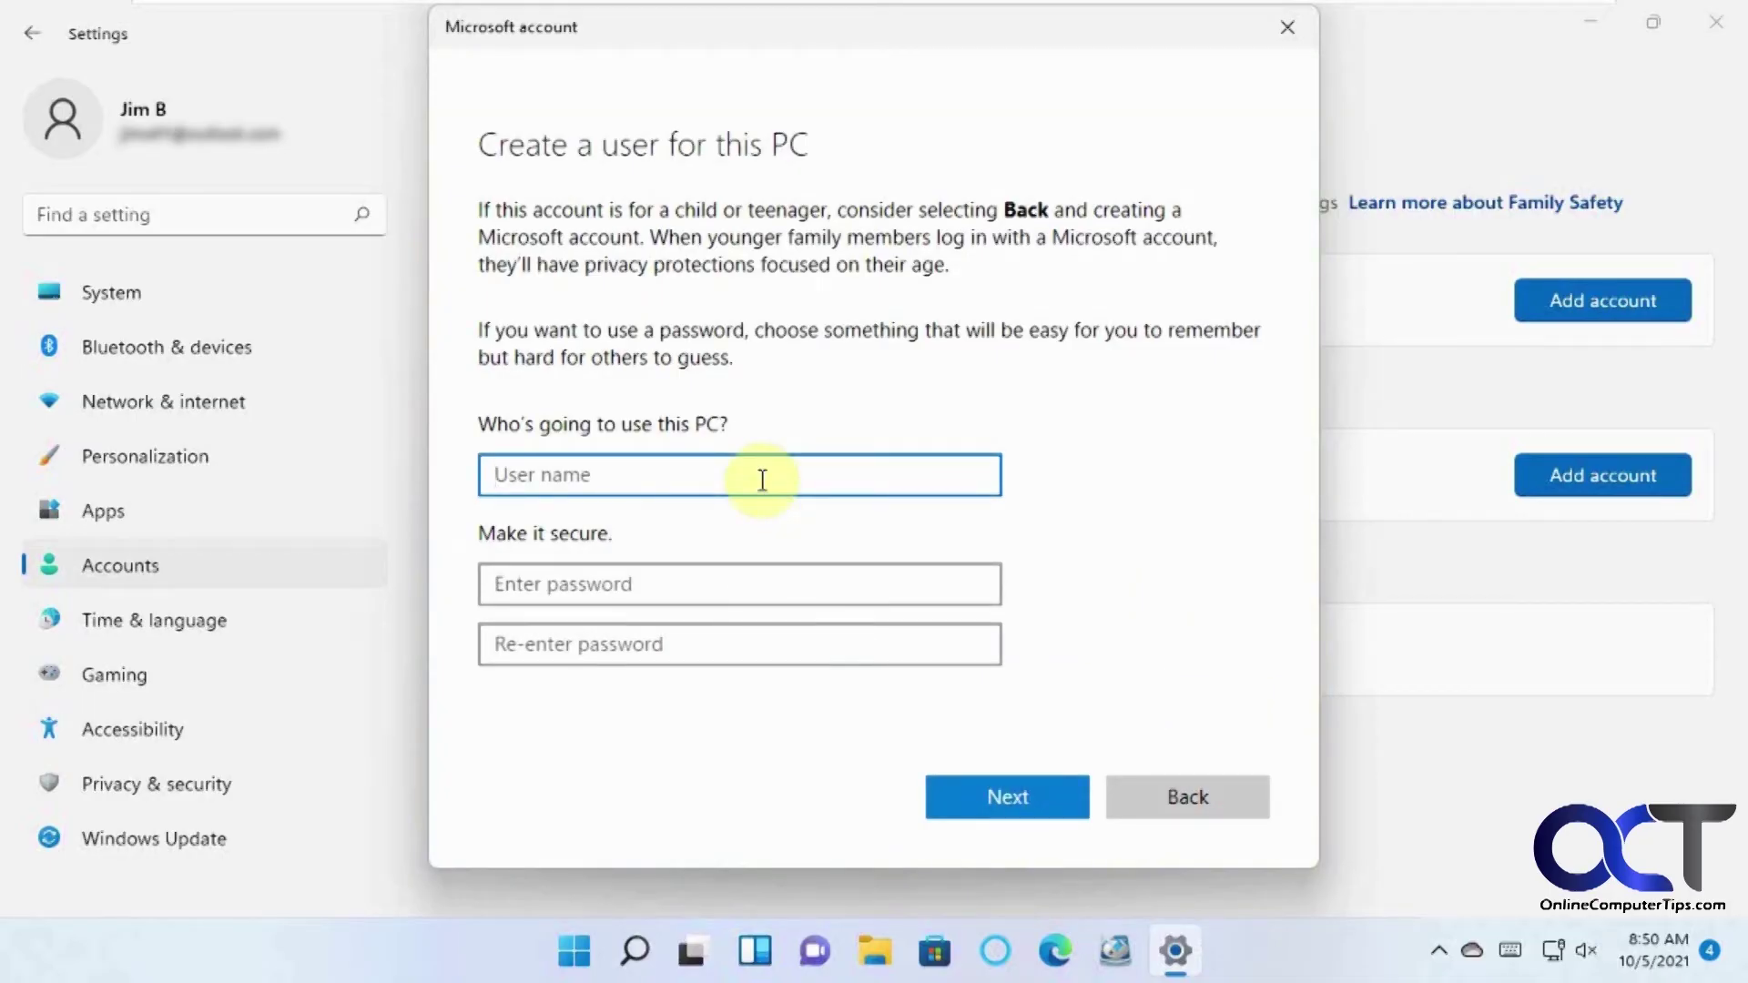
Enter the user name 'admin', then type the account password and start re-entering it.
type("admin")
left_click(739, 594)
type("••••••••")
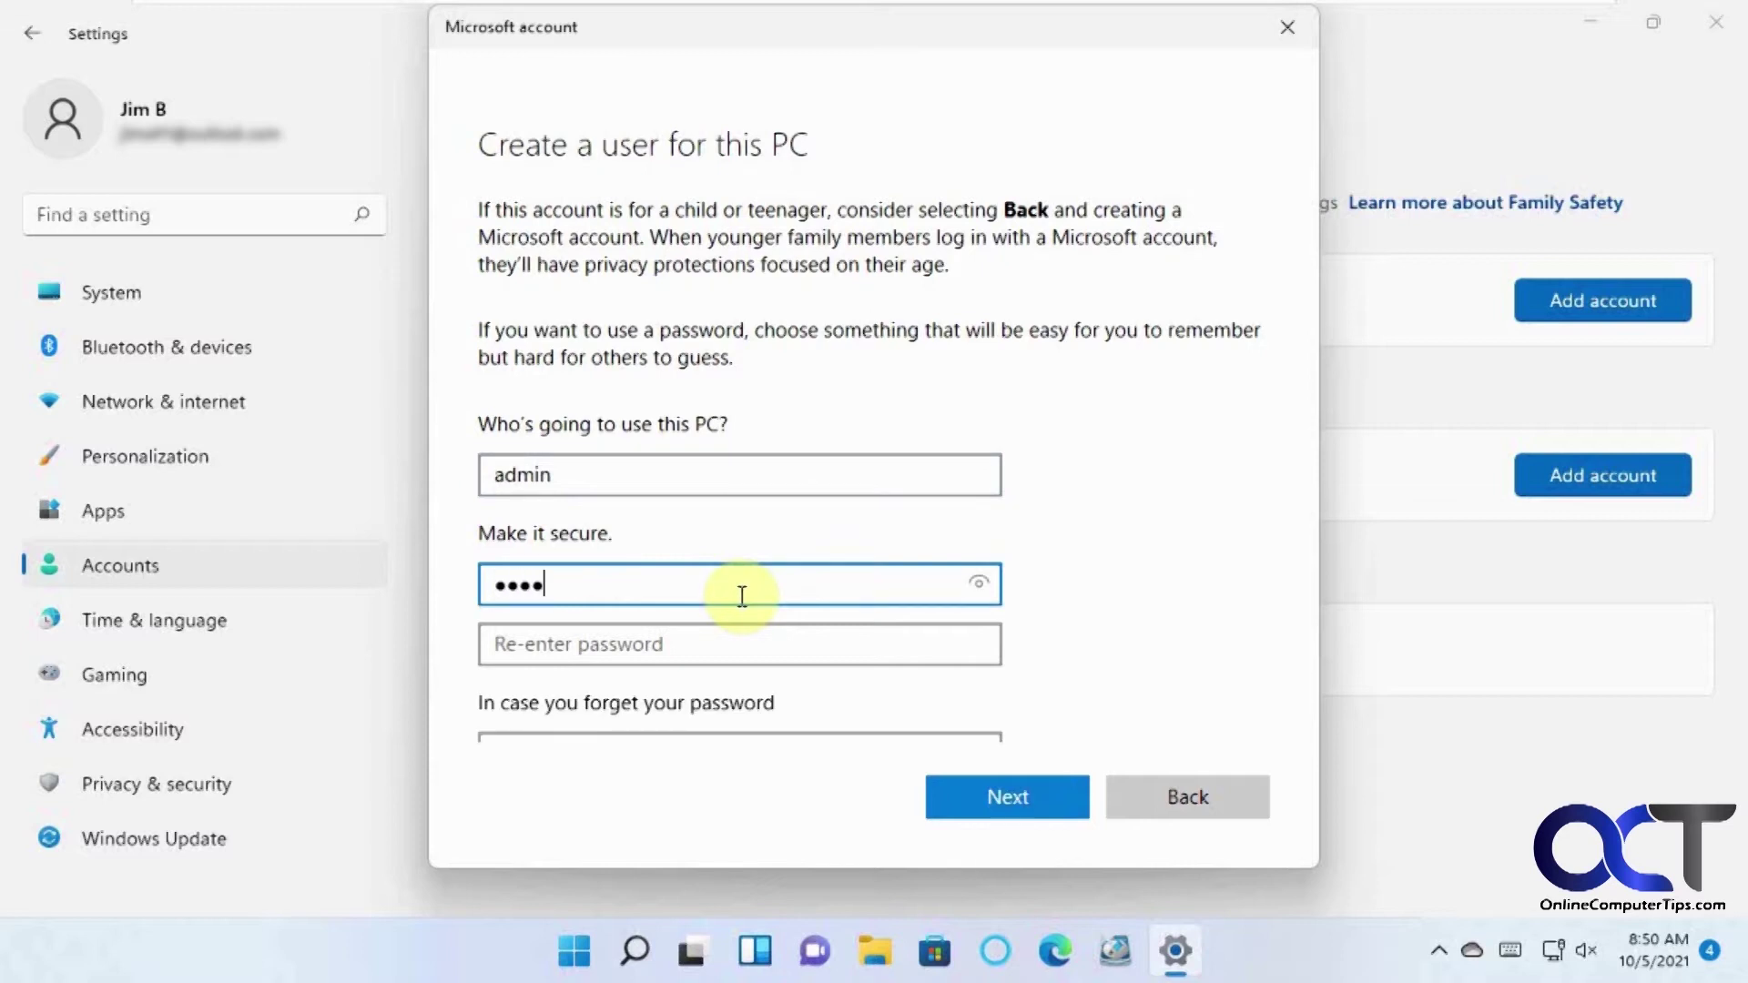
key("Tab")
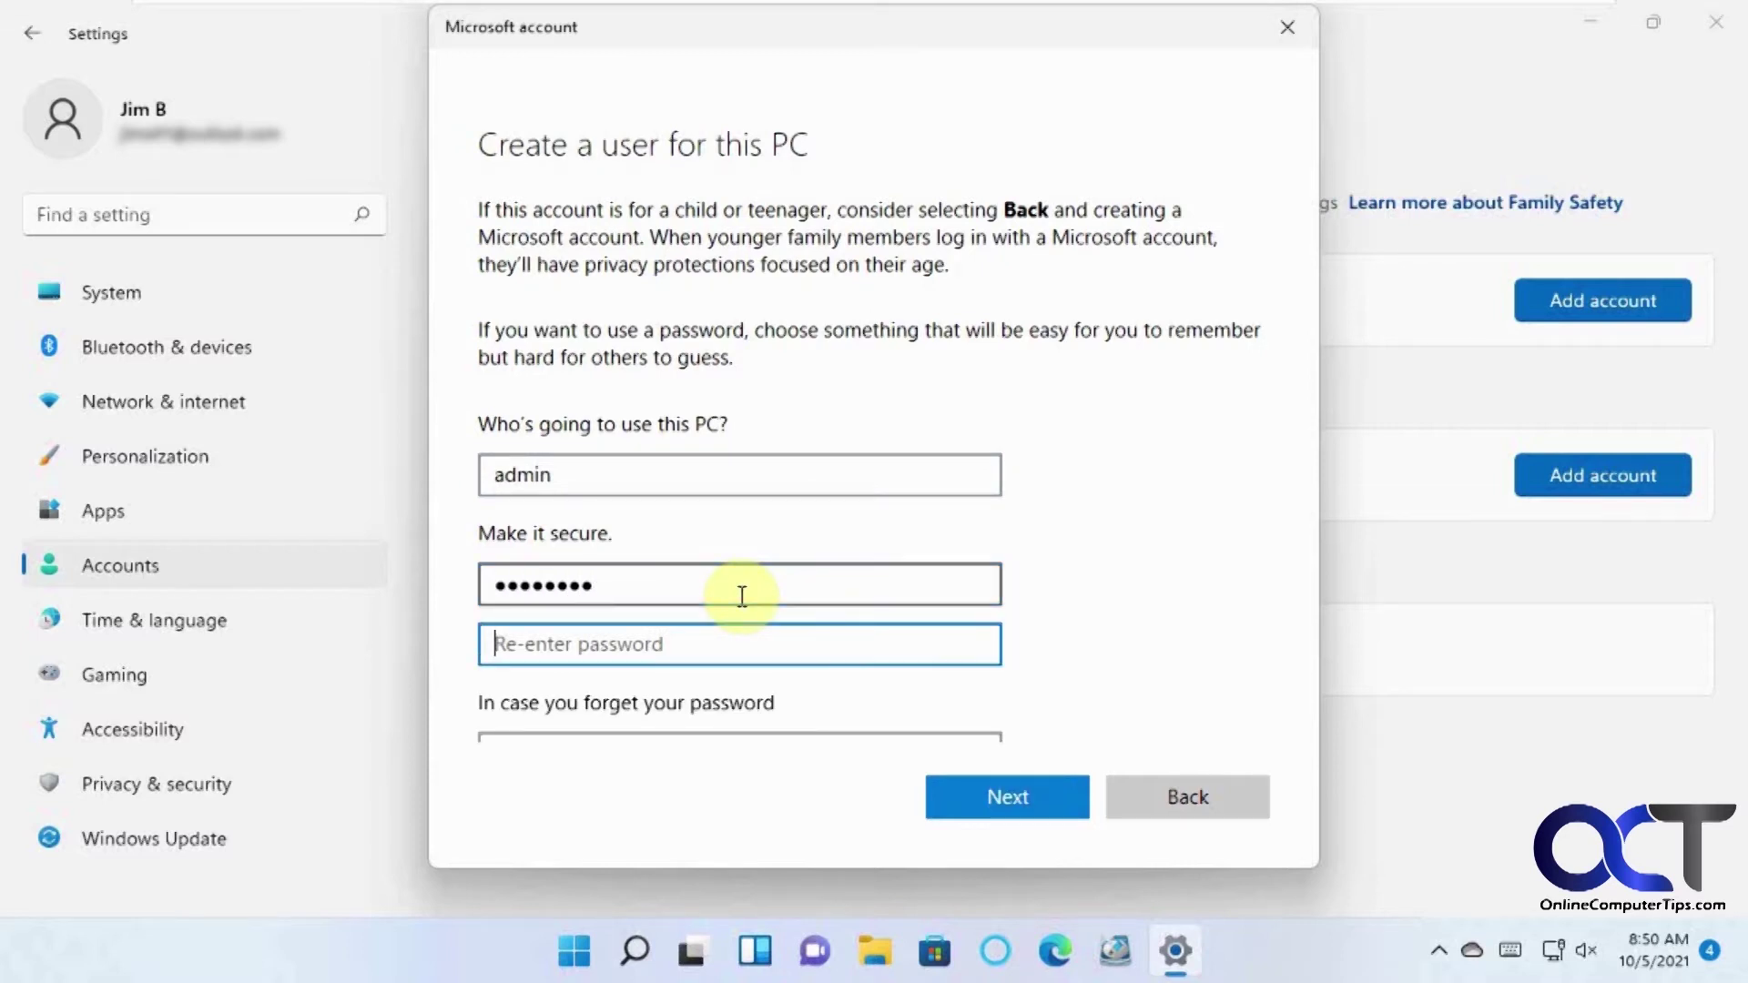
type("•••••")
key("BackSpace")
Finish confirming the password, then pick and answer the first pet's name security question.
type("••••")
scroll(739, 628, "down", 1)
scroll(742, 635, "down", 2)
left_click(972, 464)
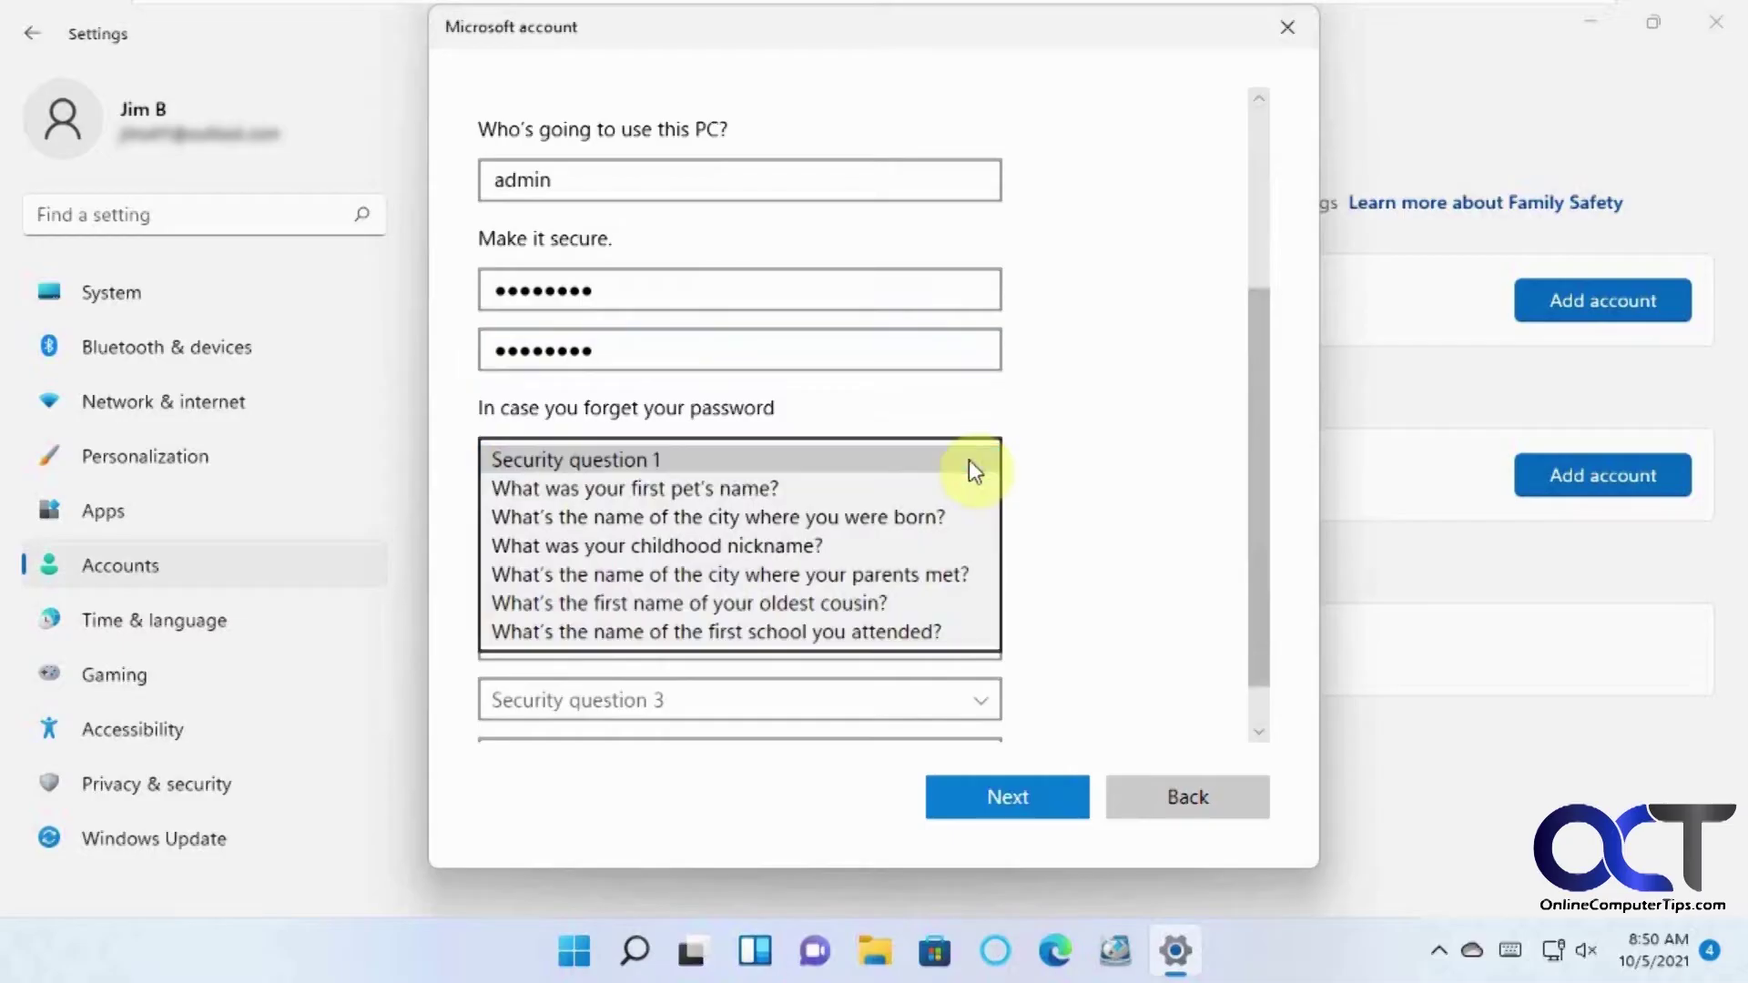
left_click(888, 489)
left_click(749, 527)
type("rover")
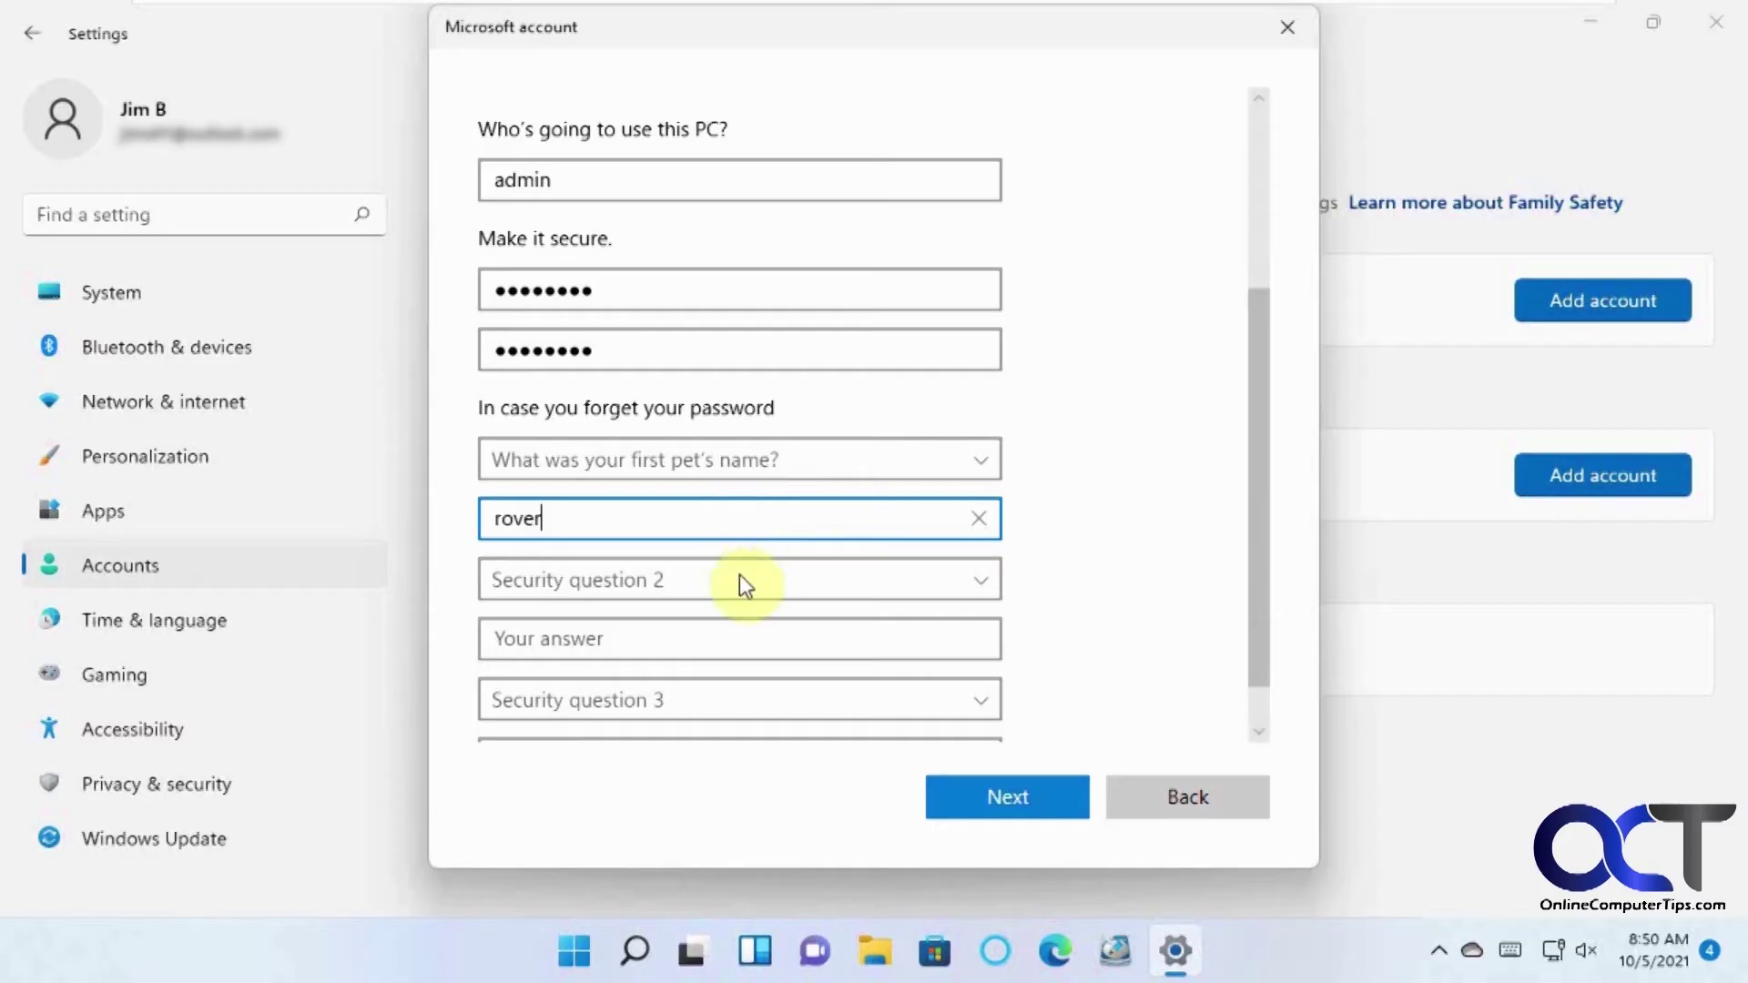
Pick the city-of-birth security question and enter its answer.
left_click(739, 579)
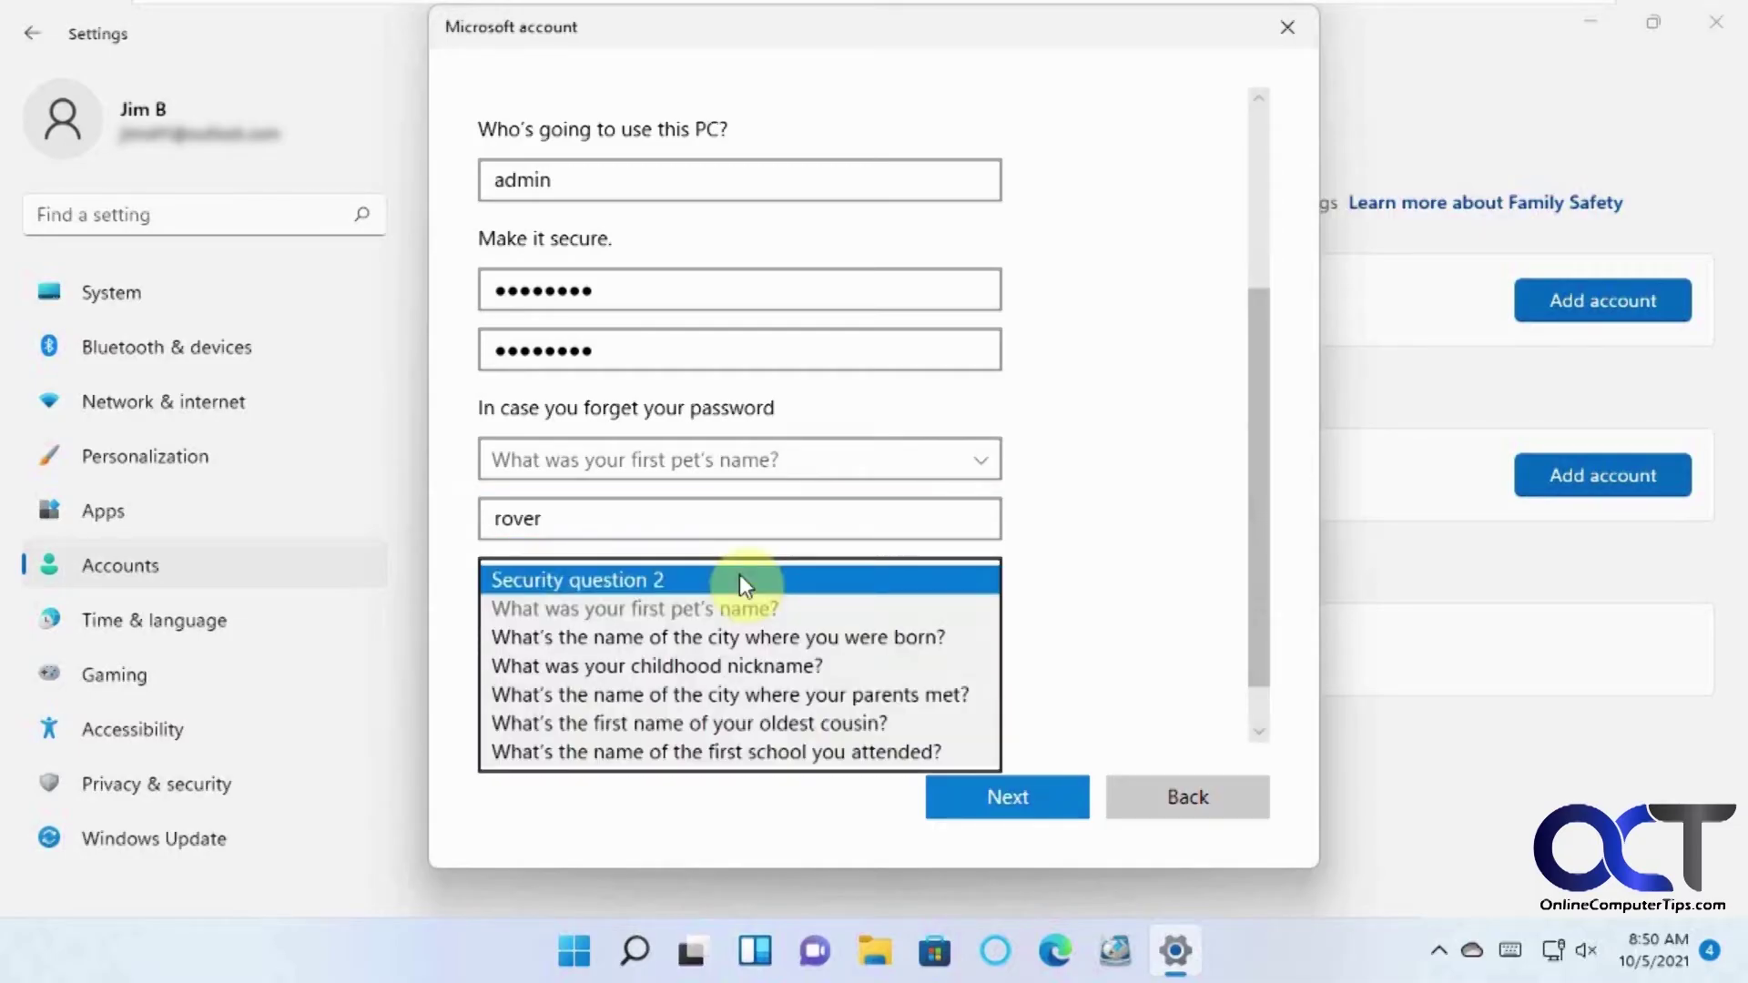
left_click(728, 628)
left_click(667, 630)
type("new york")
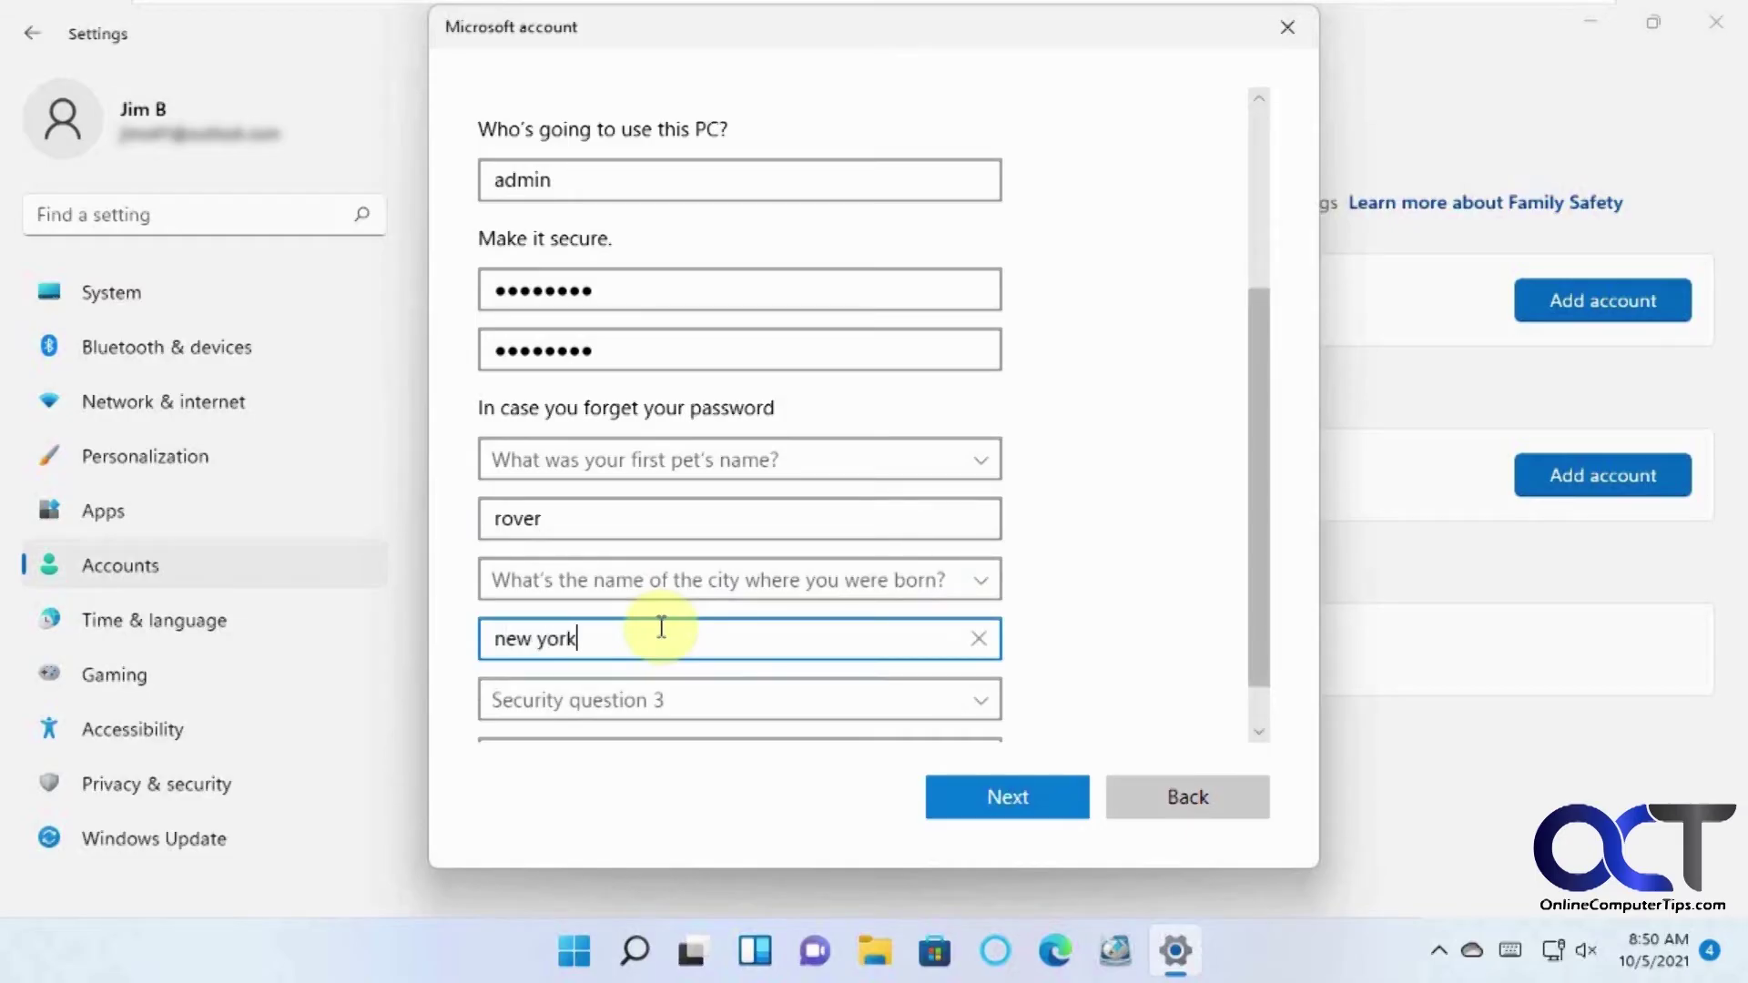
Pick and answer the childhood nickname question, then create the admin account.
left_click(641, 701)
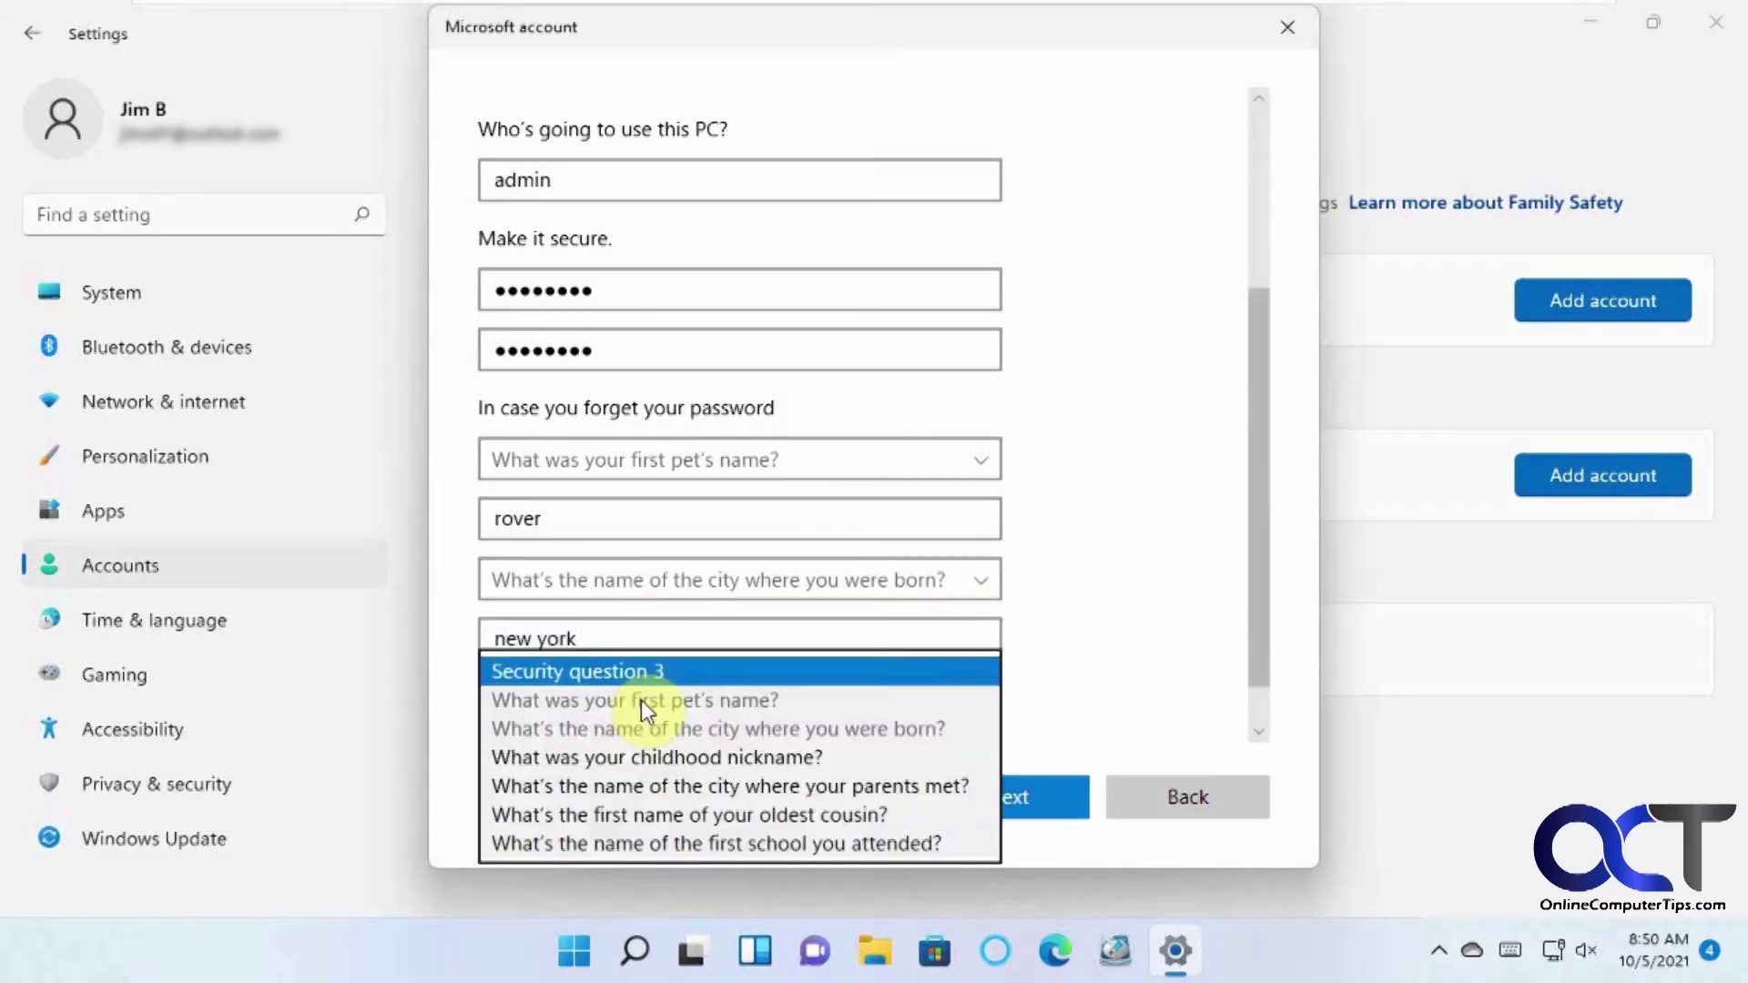
left_click(648, 756)
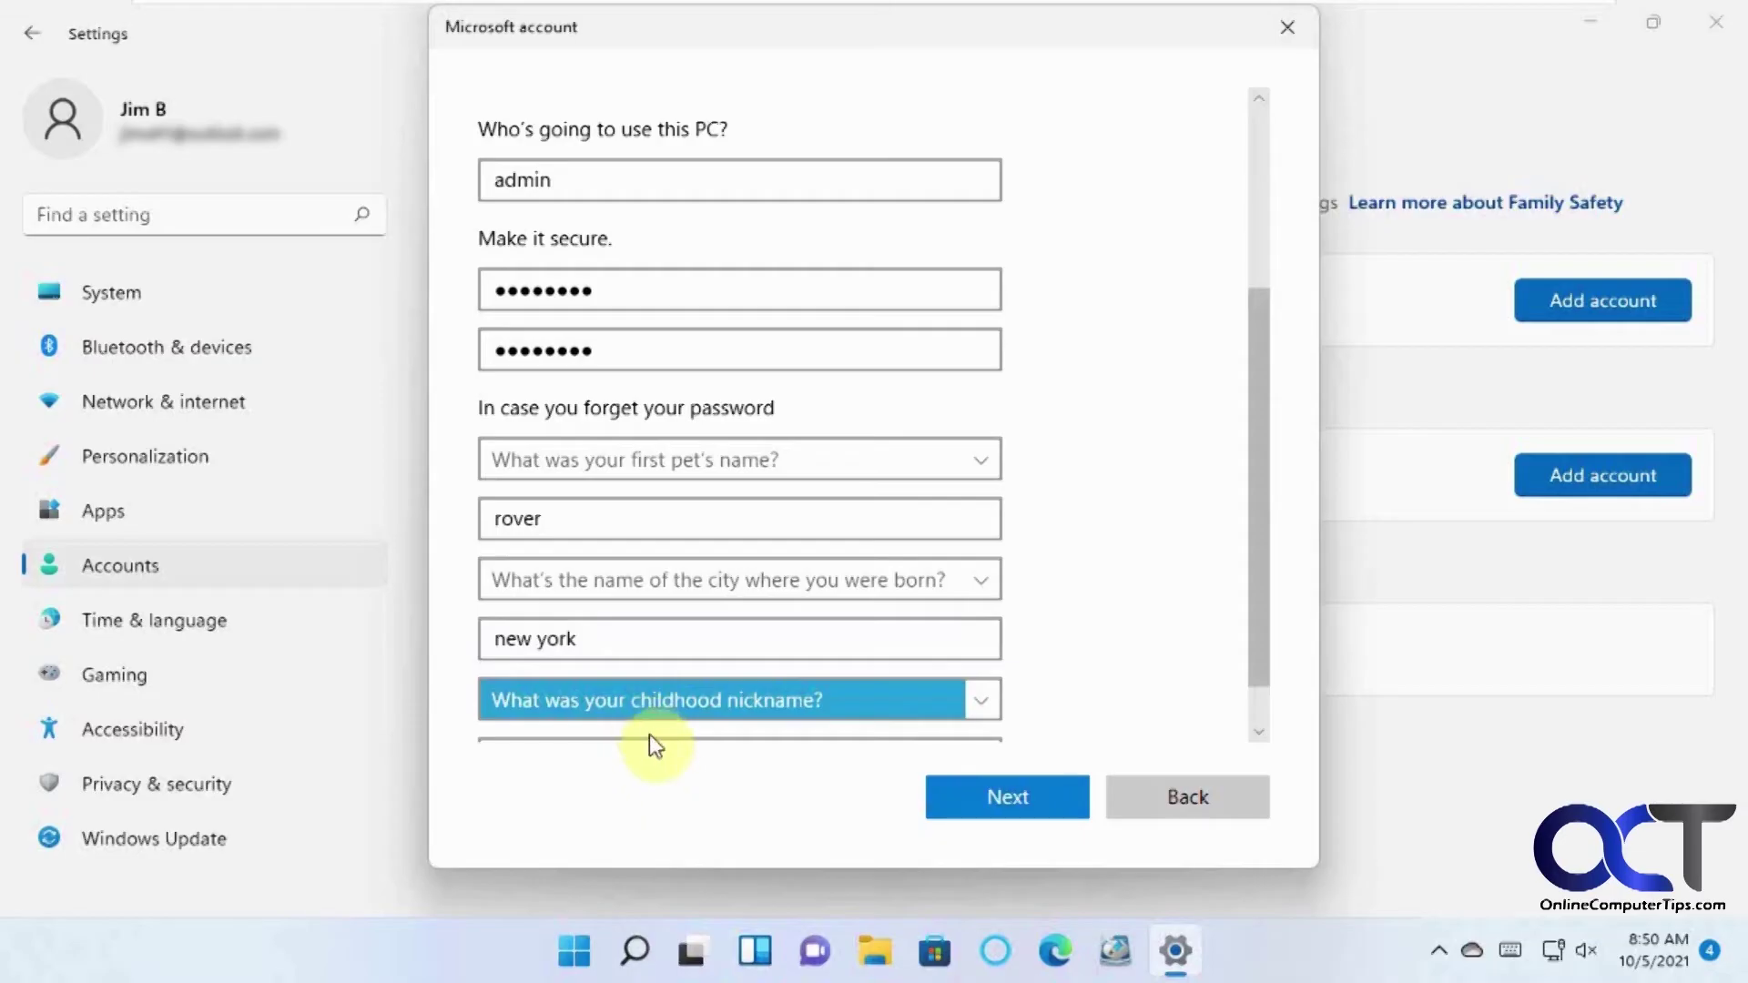
left_click(662, 702)
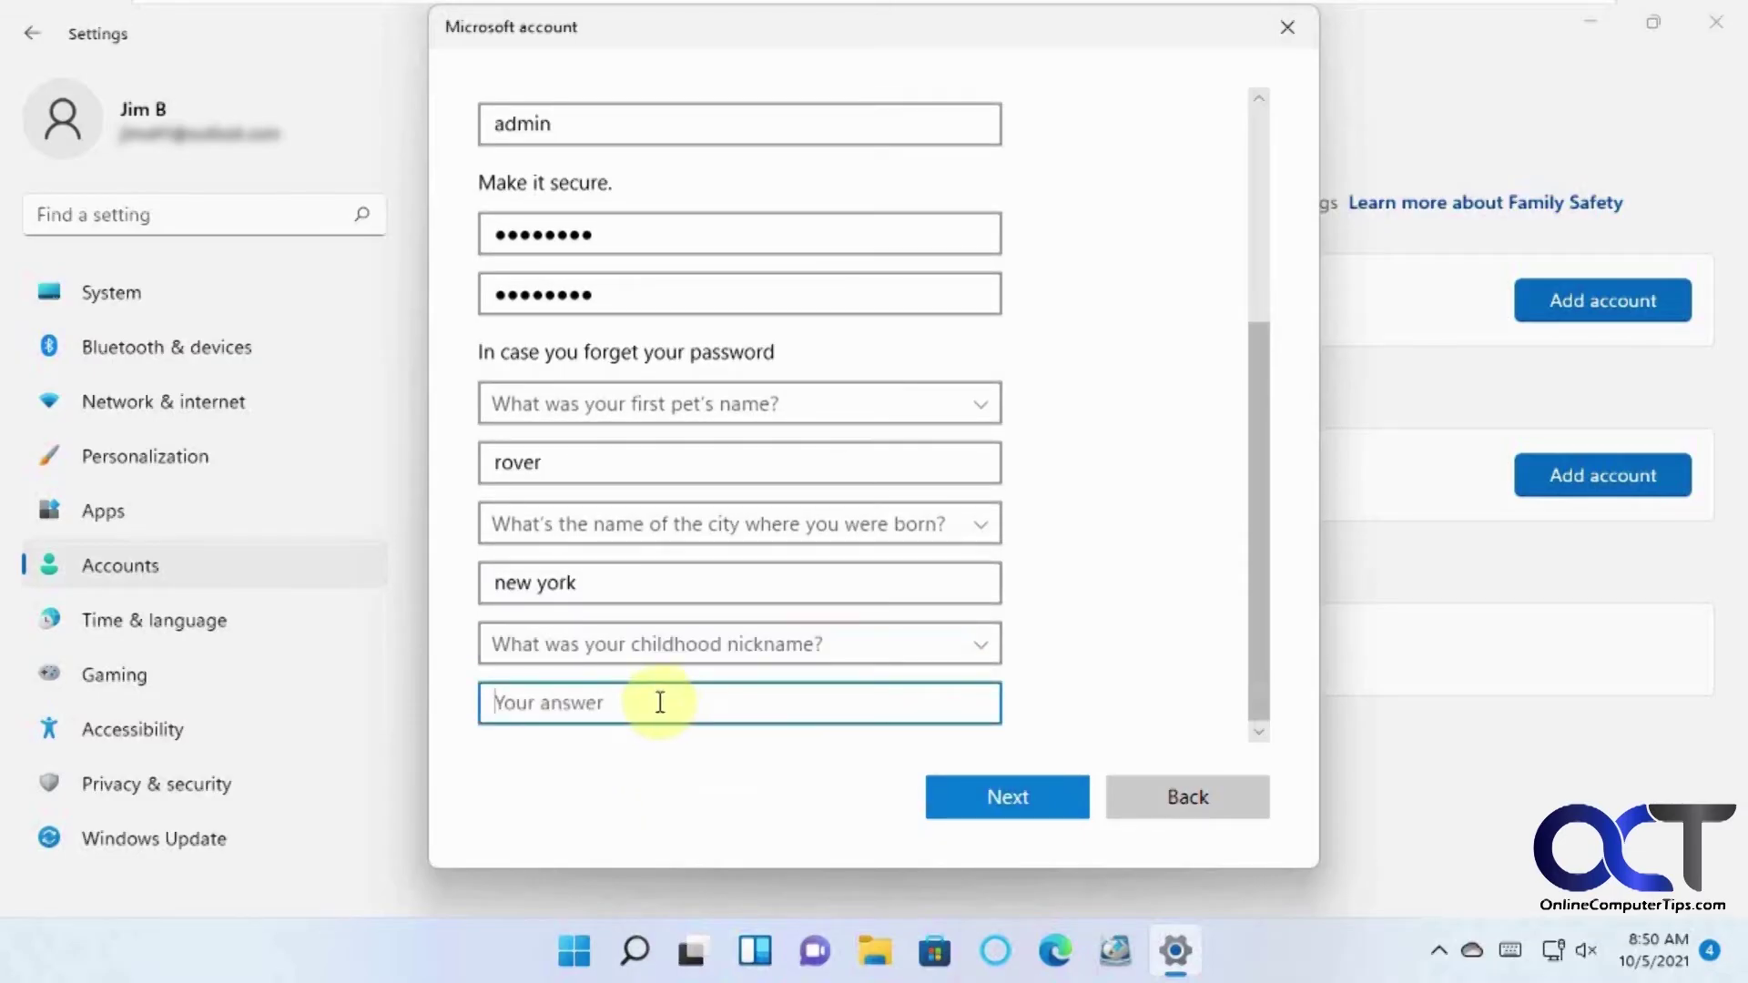
type("sport")
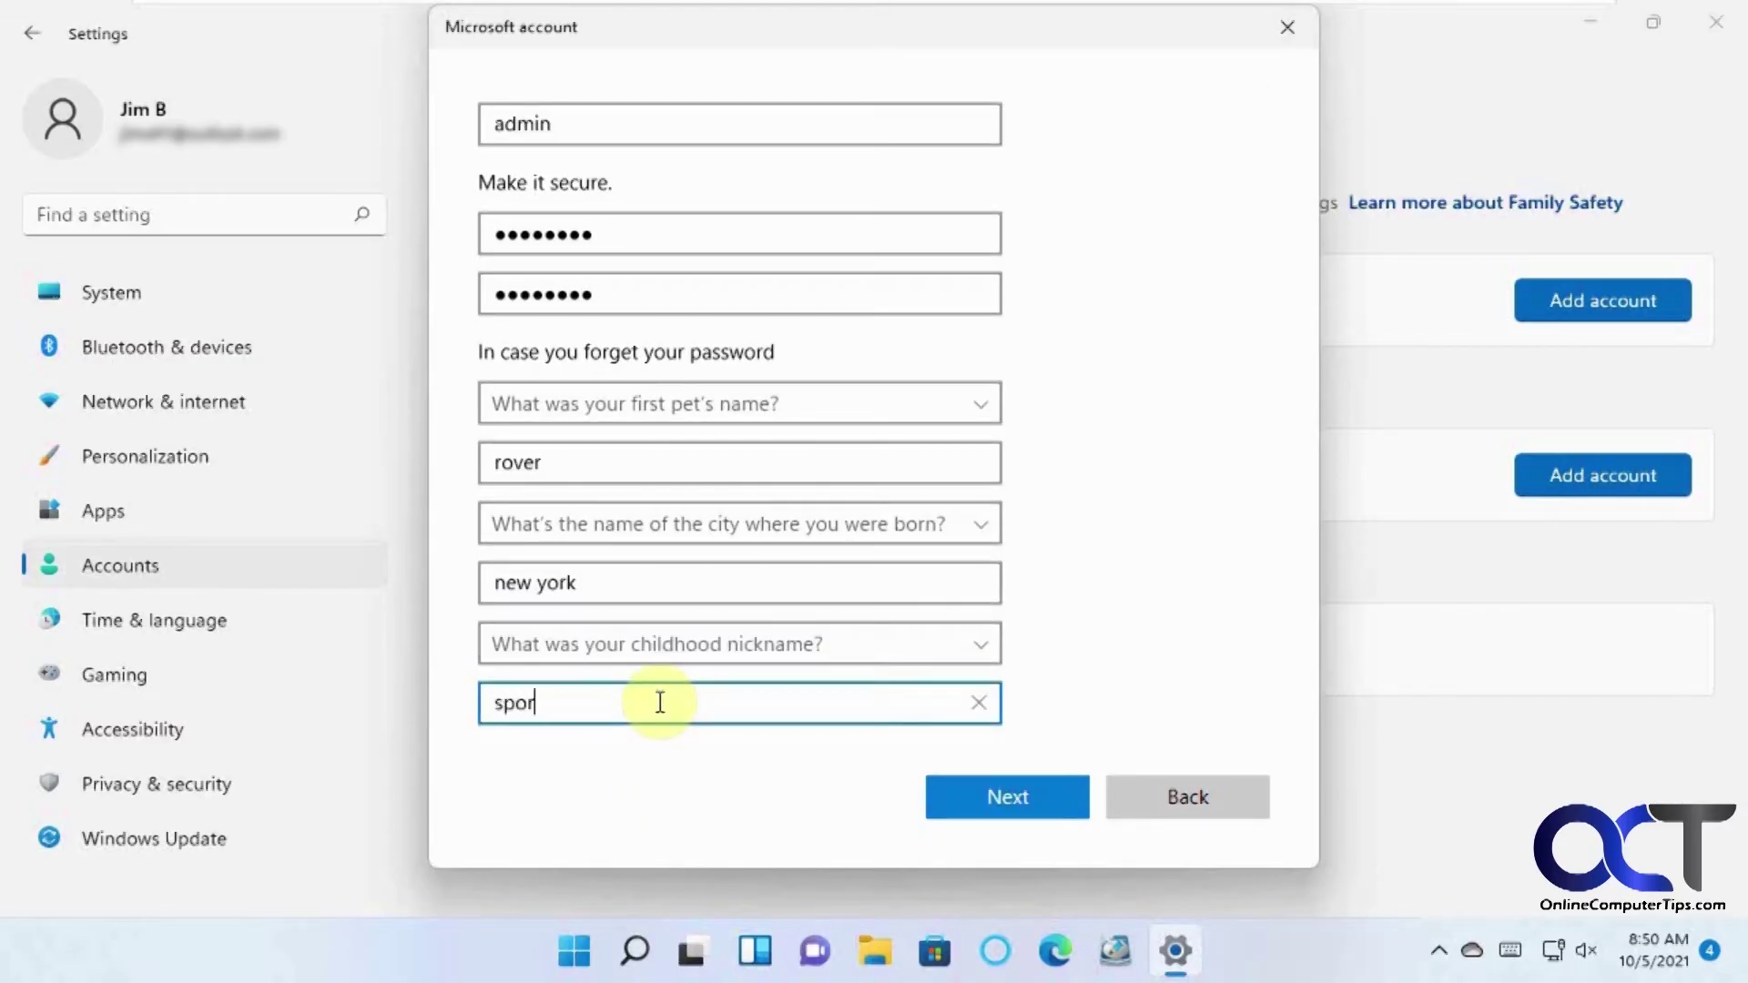
left_click(995, 807)
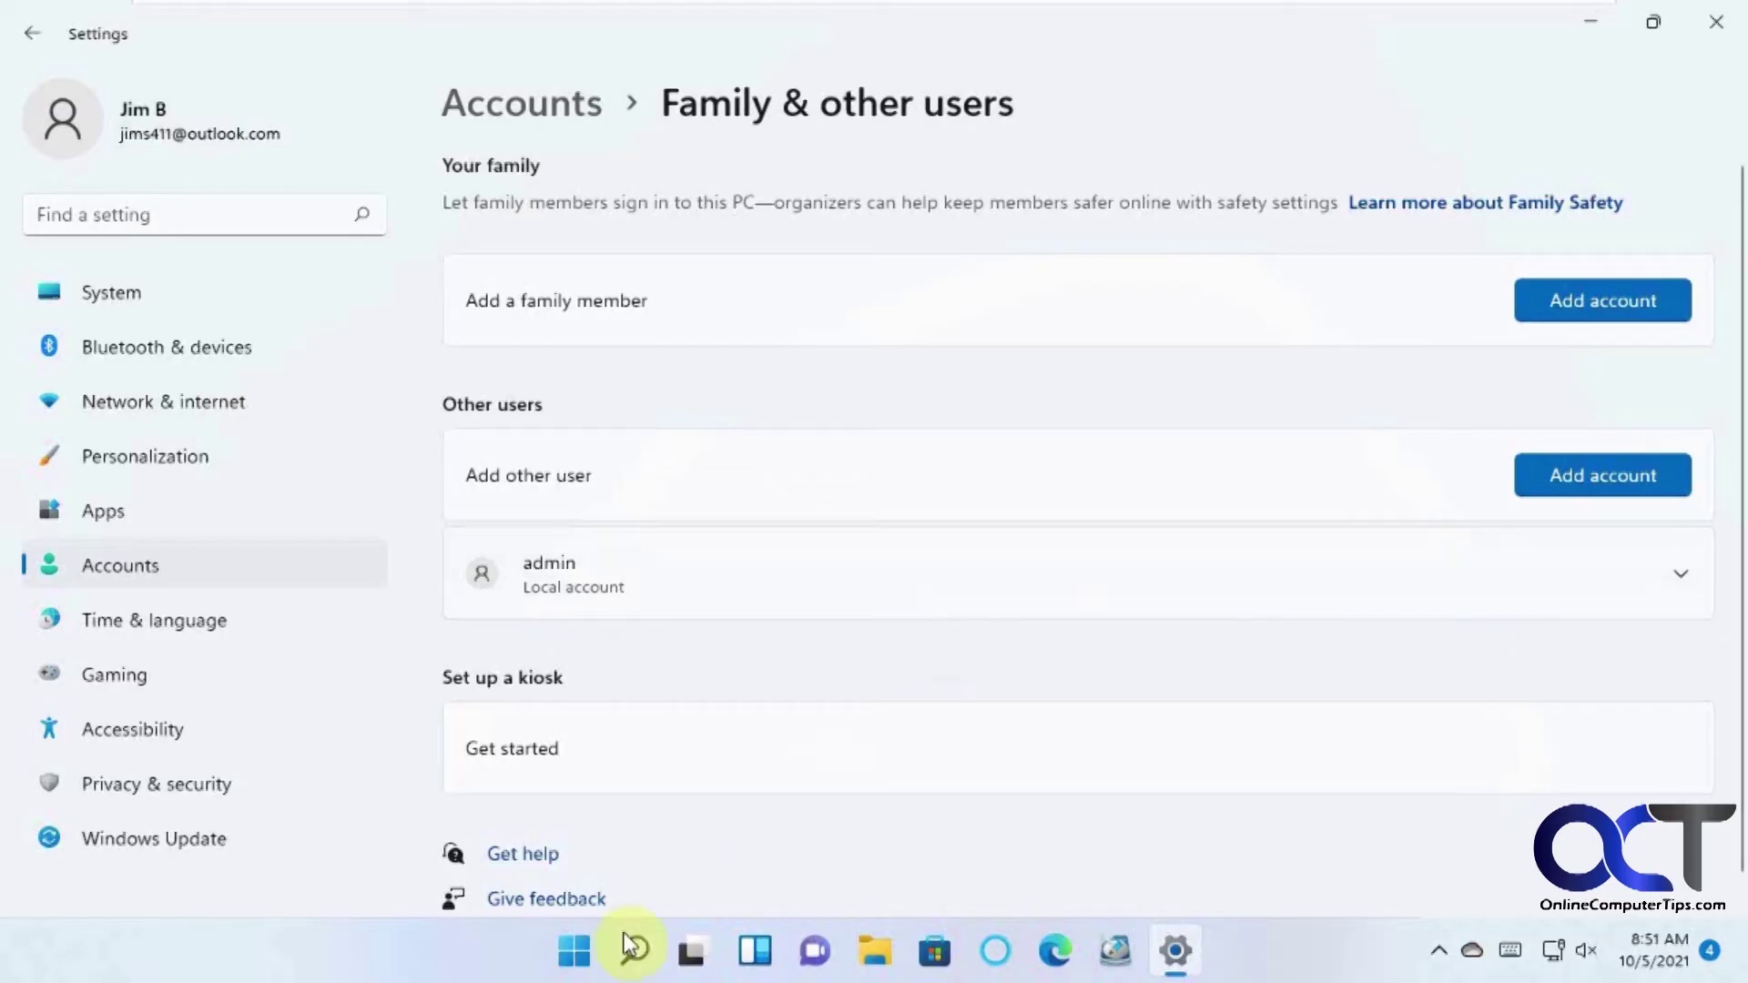
Sign out of the current account from the Start menu's user options.
left_click(573, 949)
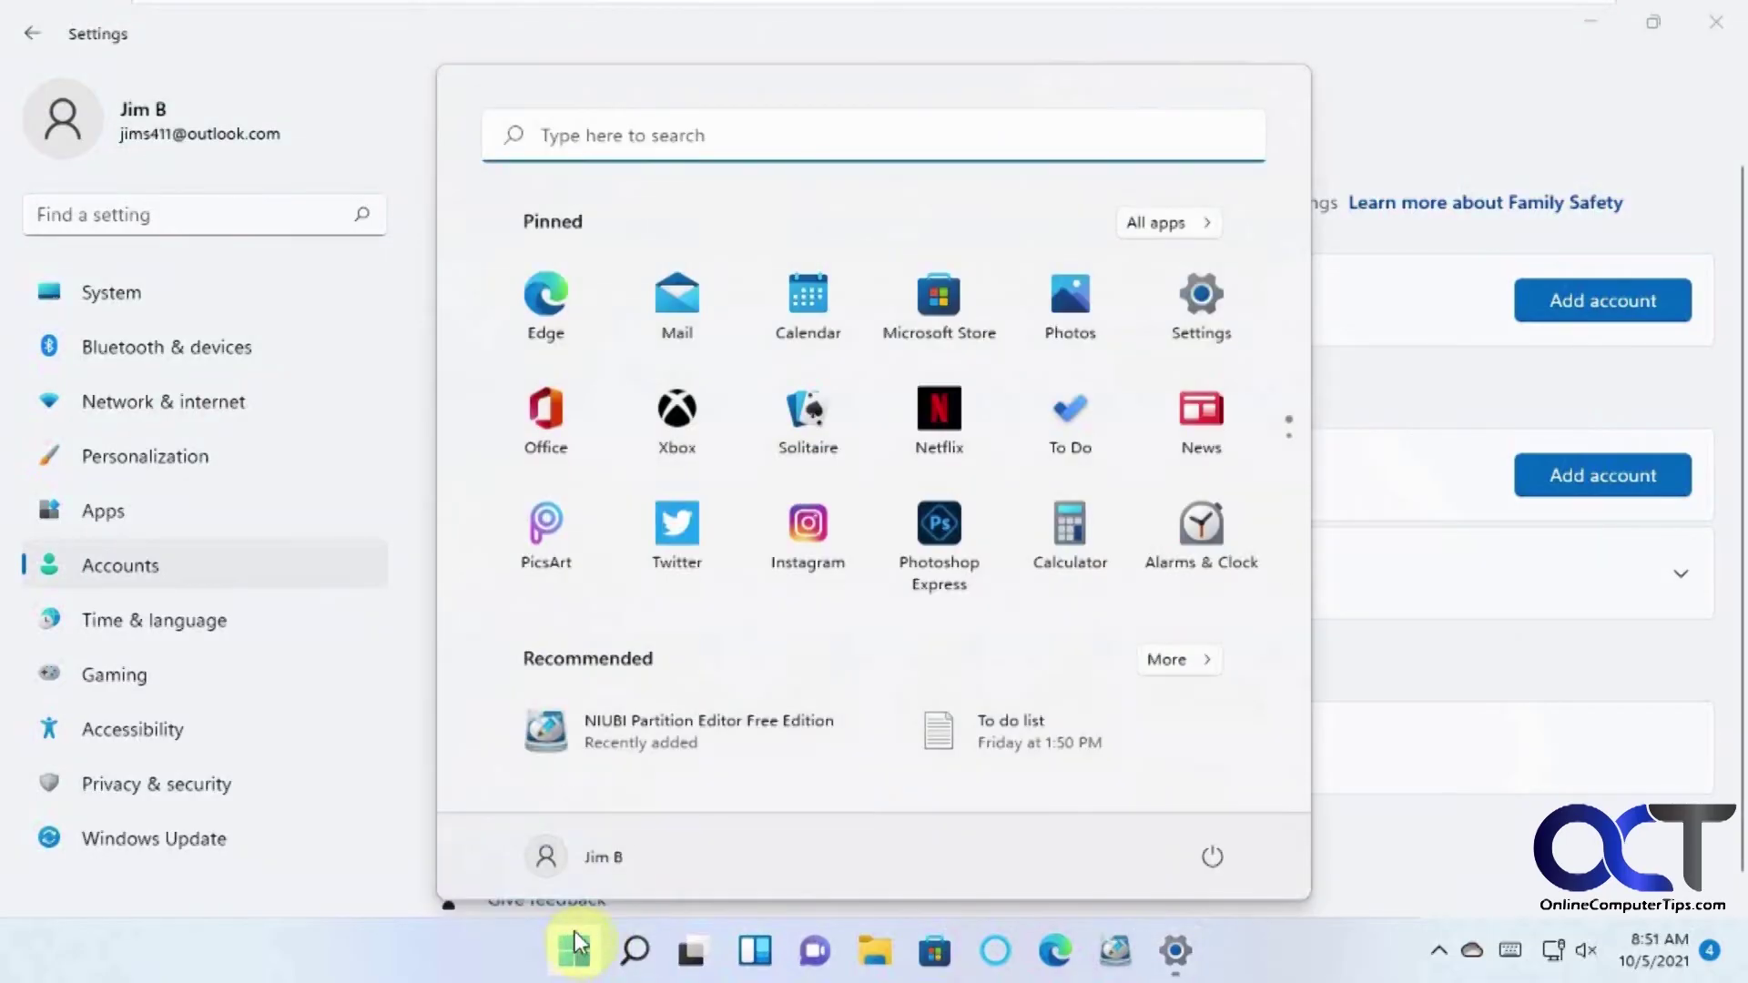
left_click(542, 856)
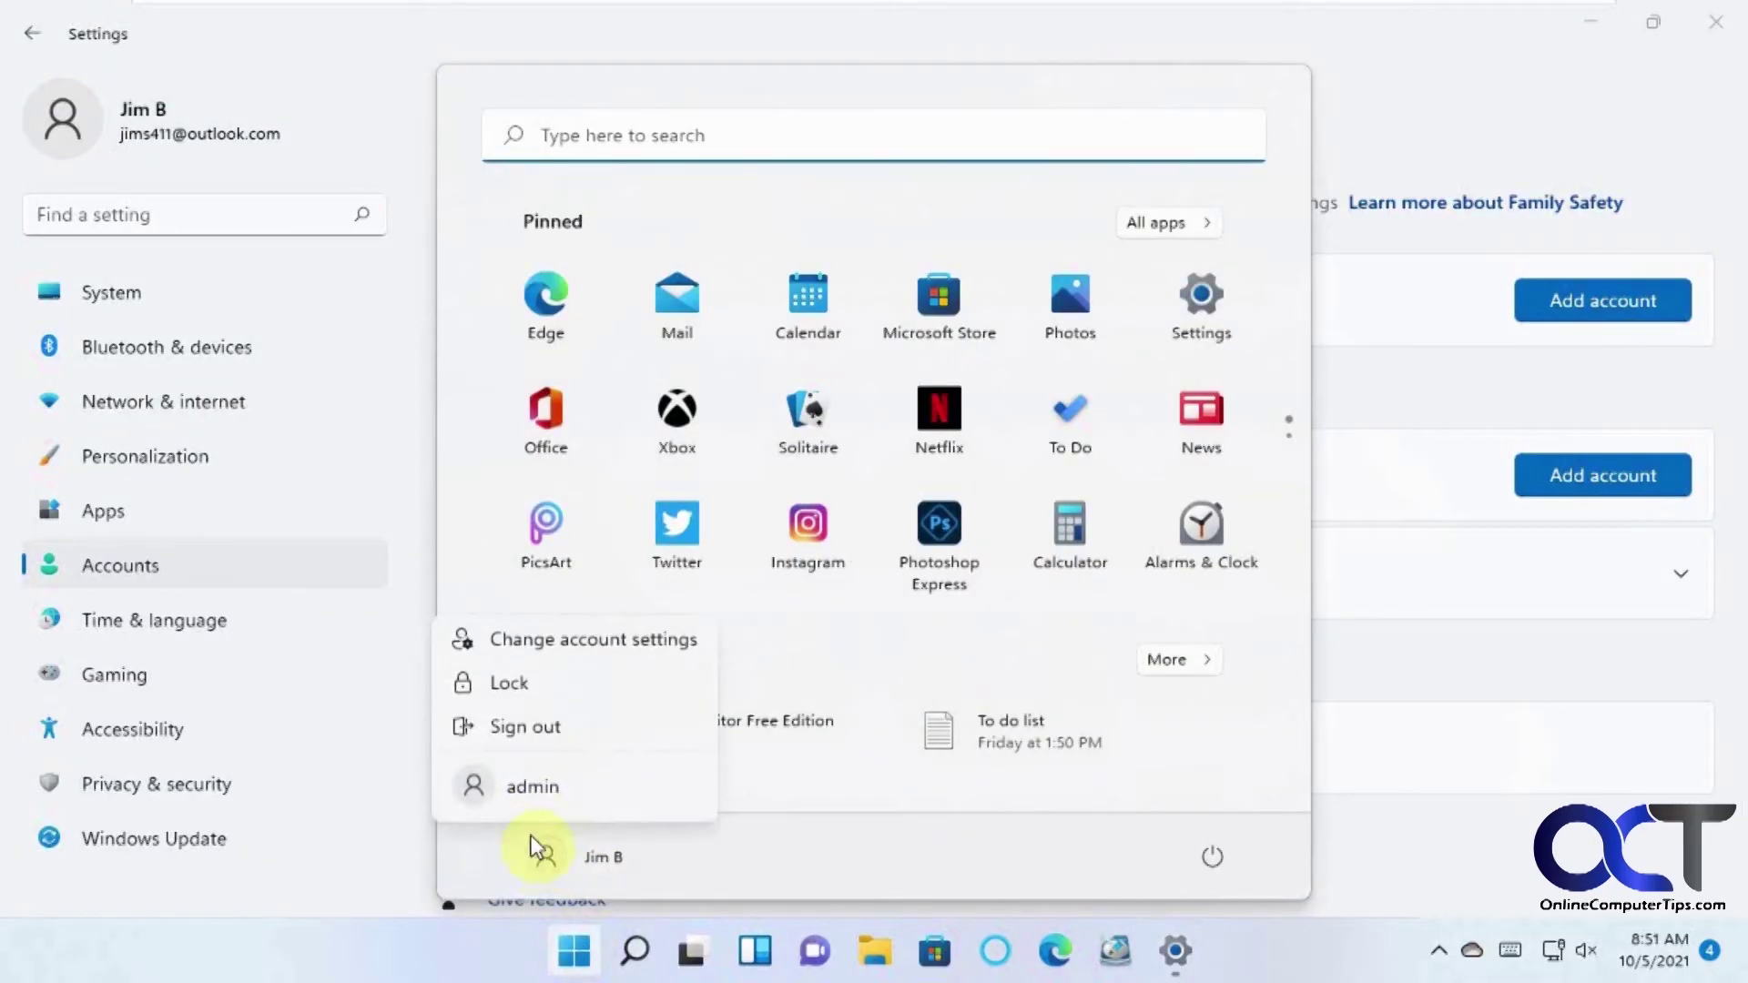
left_click(525, 728)
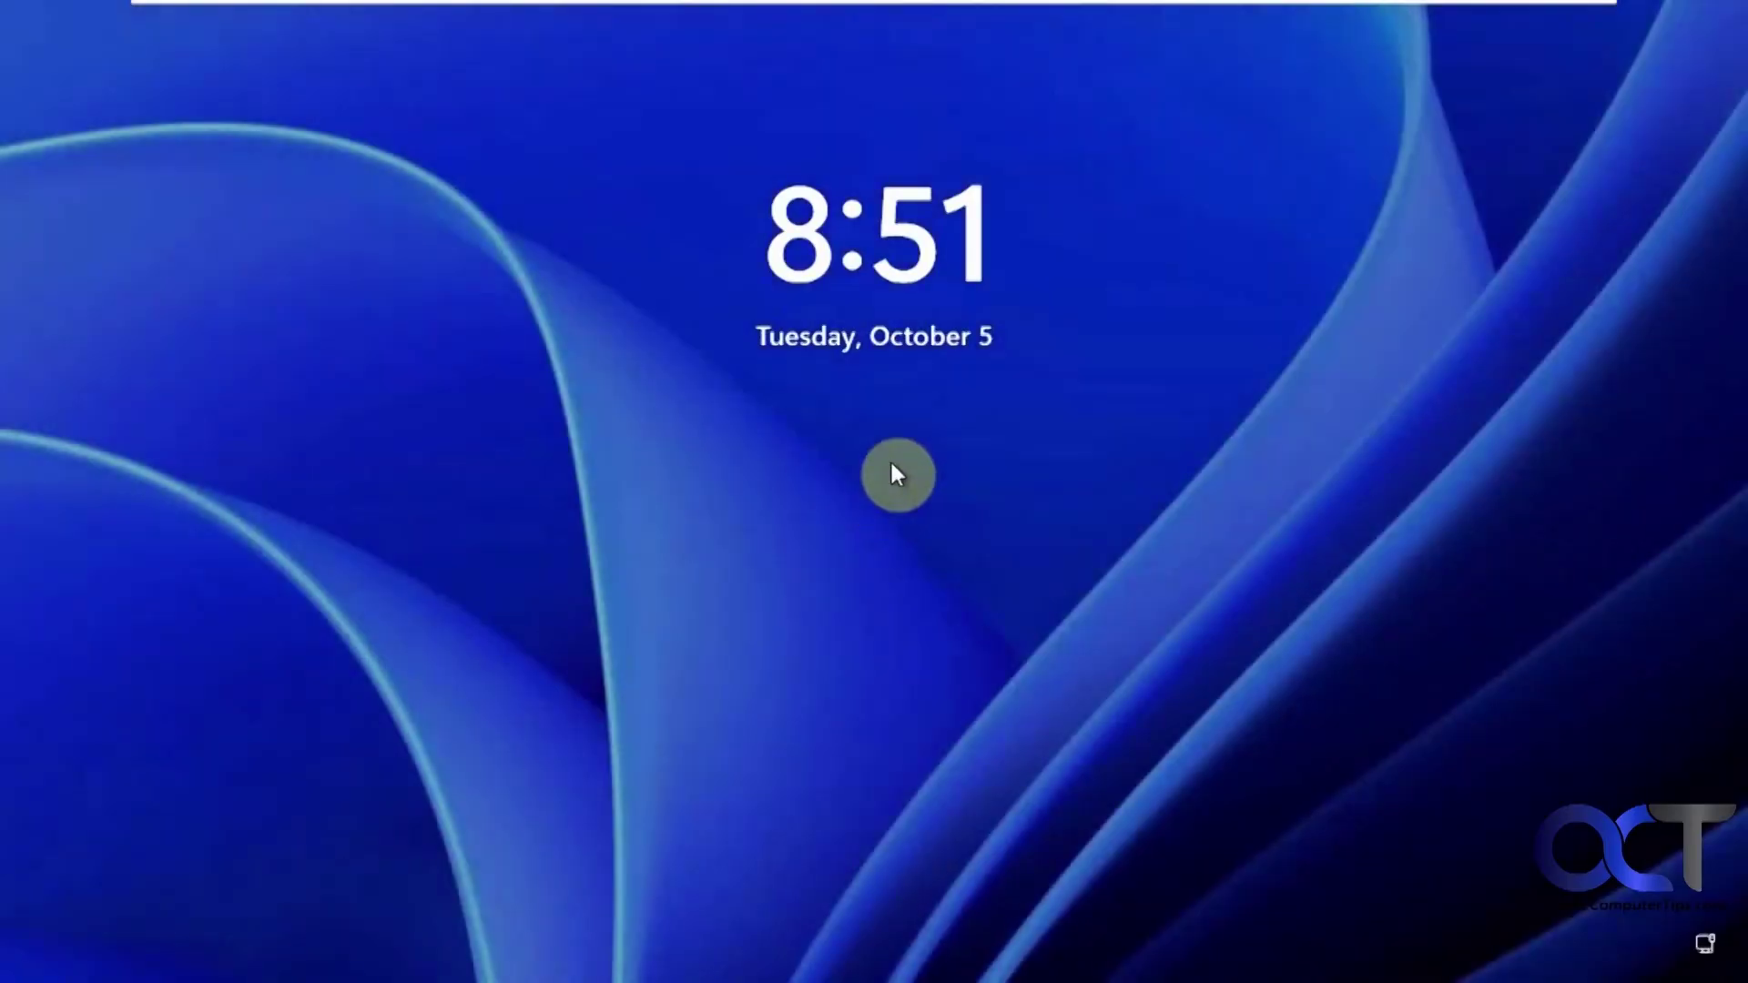
From the lock screen, select the admin account and sign in with its password.
left_click(892, 466)
left_click(168, 910)
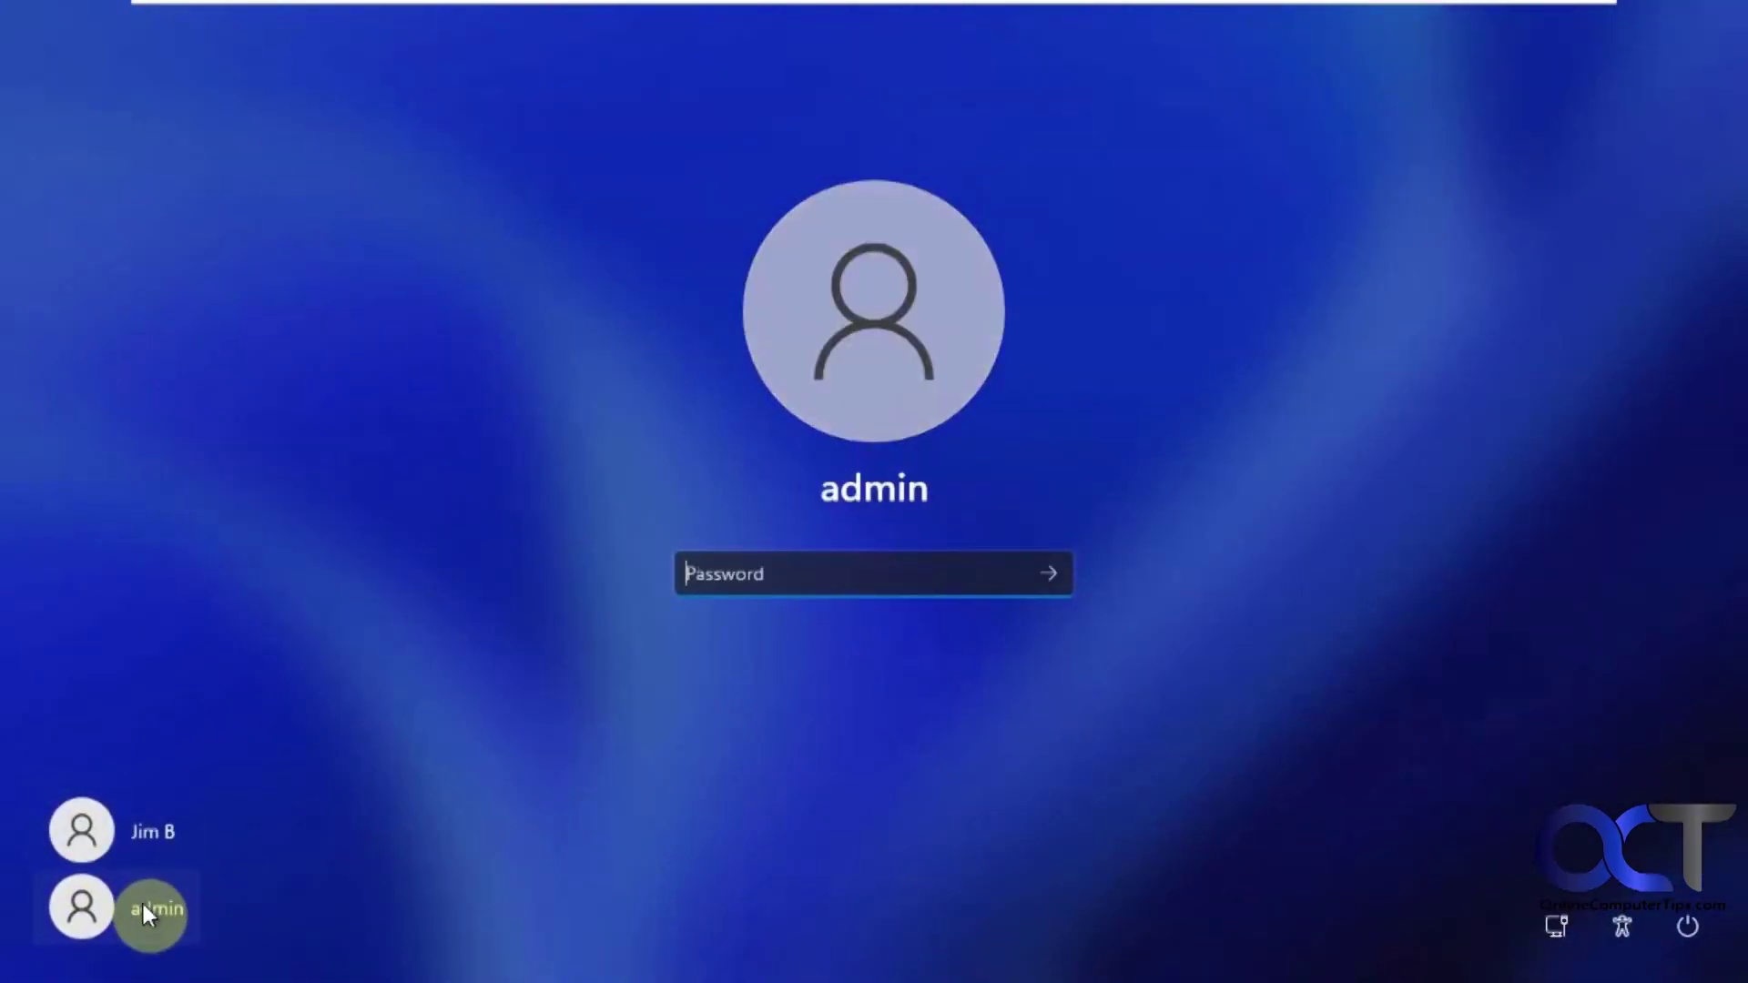
type("****")
key("Home")
key("Right")
key("Right")
key("Right")
key("Right")
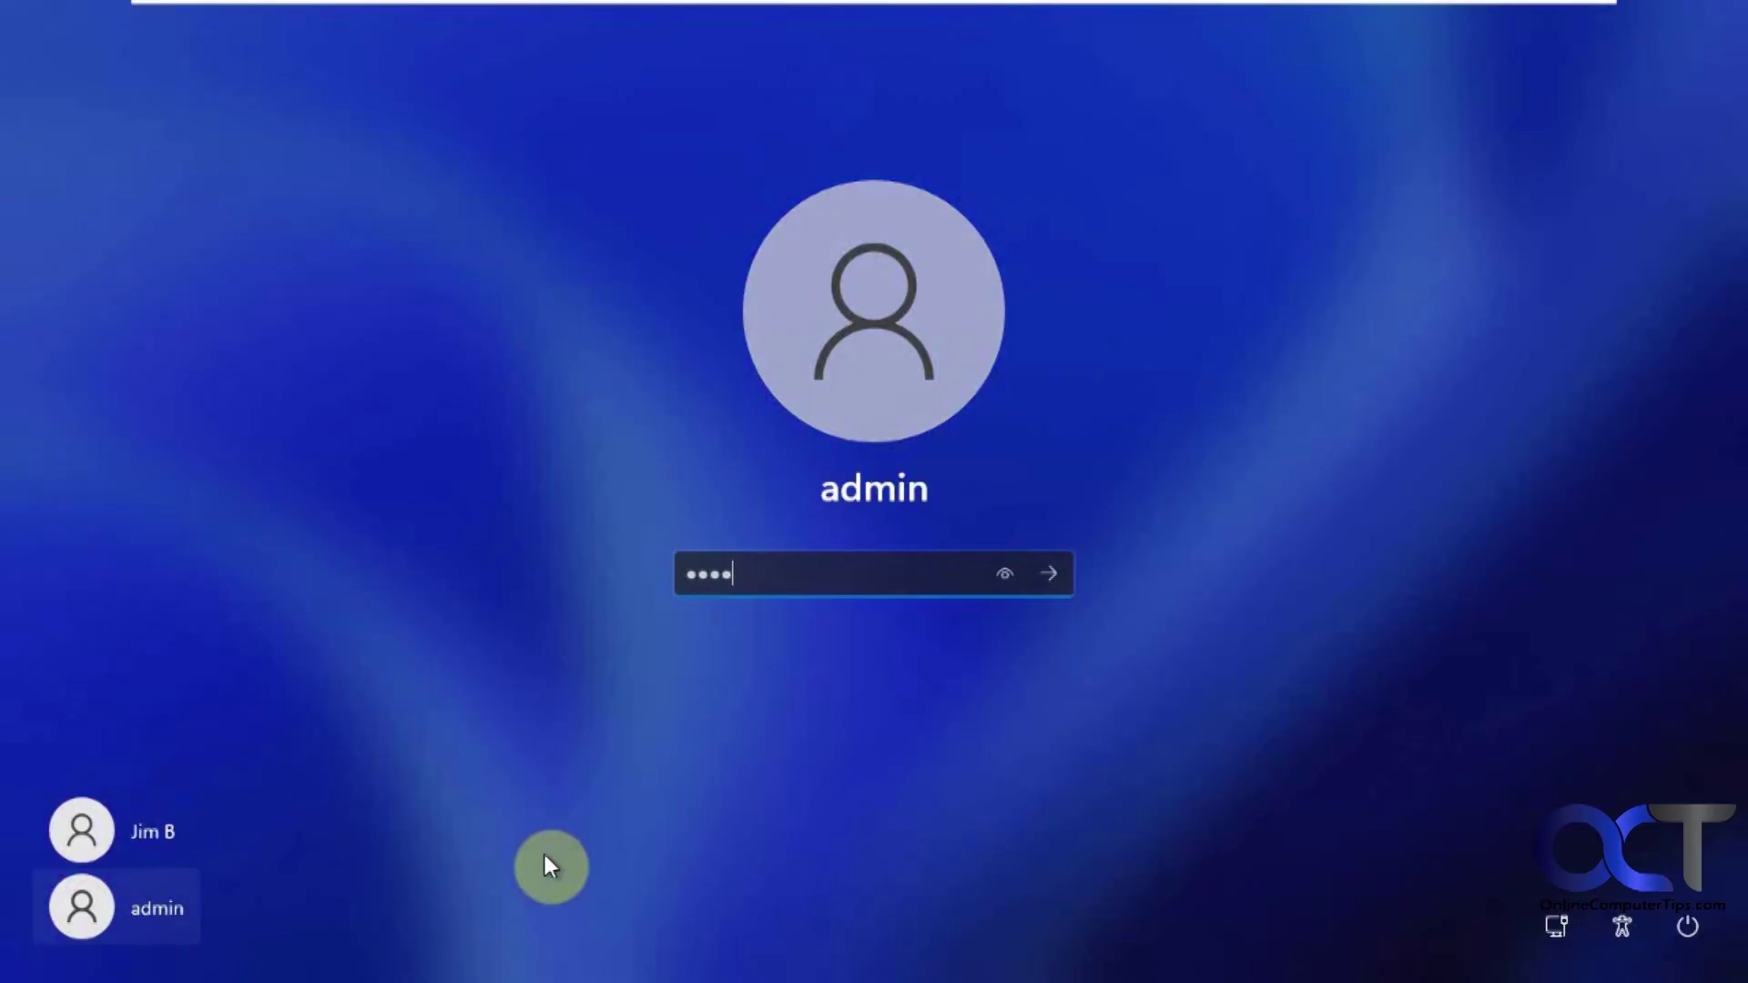
type("****")
key("Return")
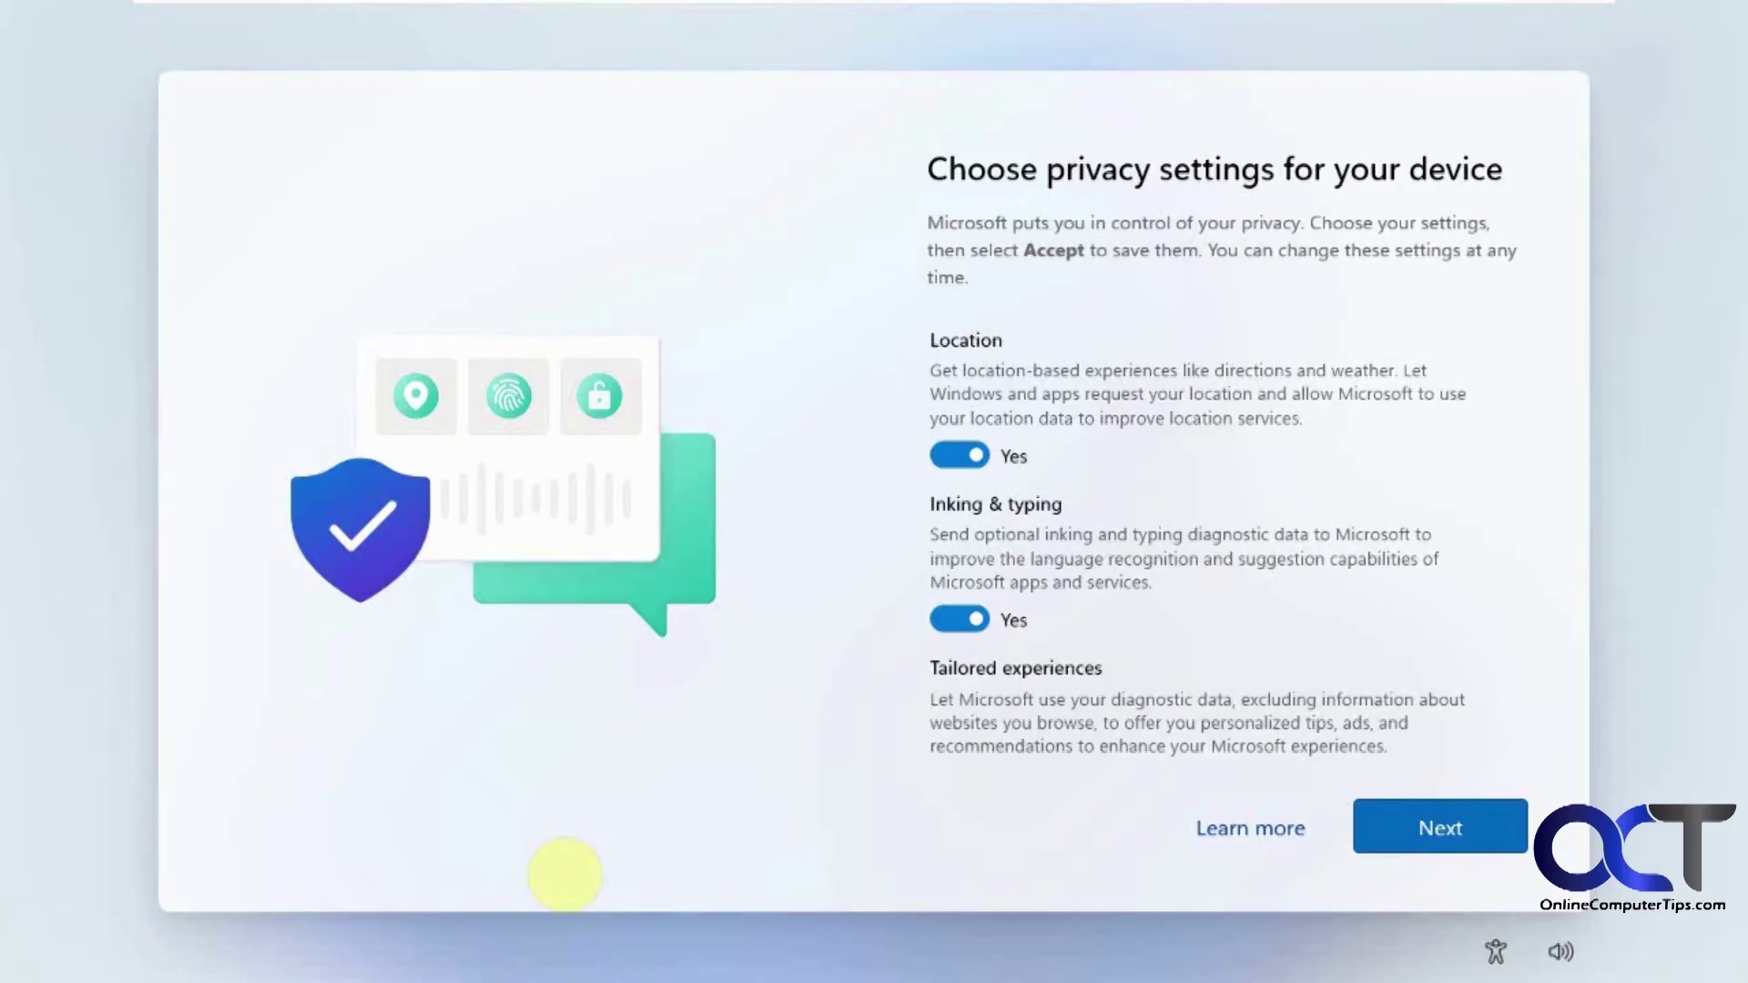
Turn off inking & typing, location, tailored experiences and advertising ID, then accept.
left_click(956, 619)
left_click(957, 452)
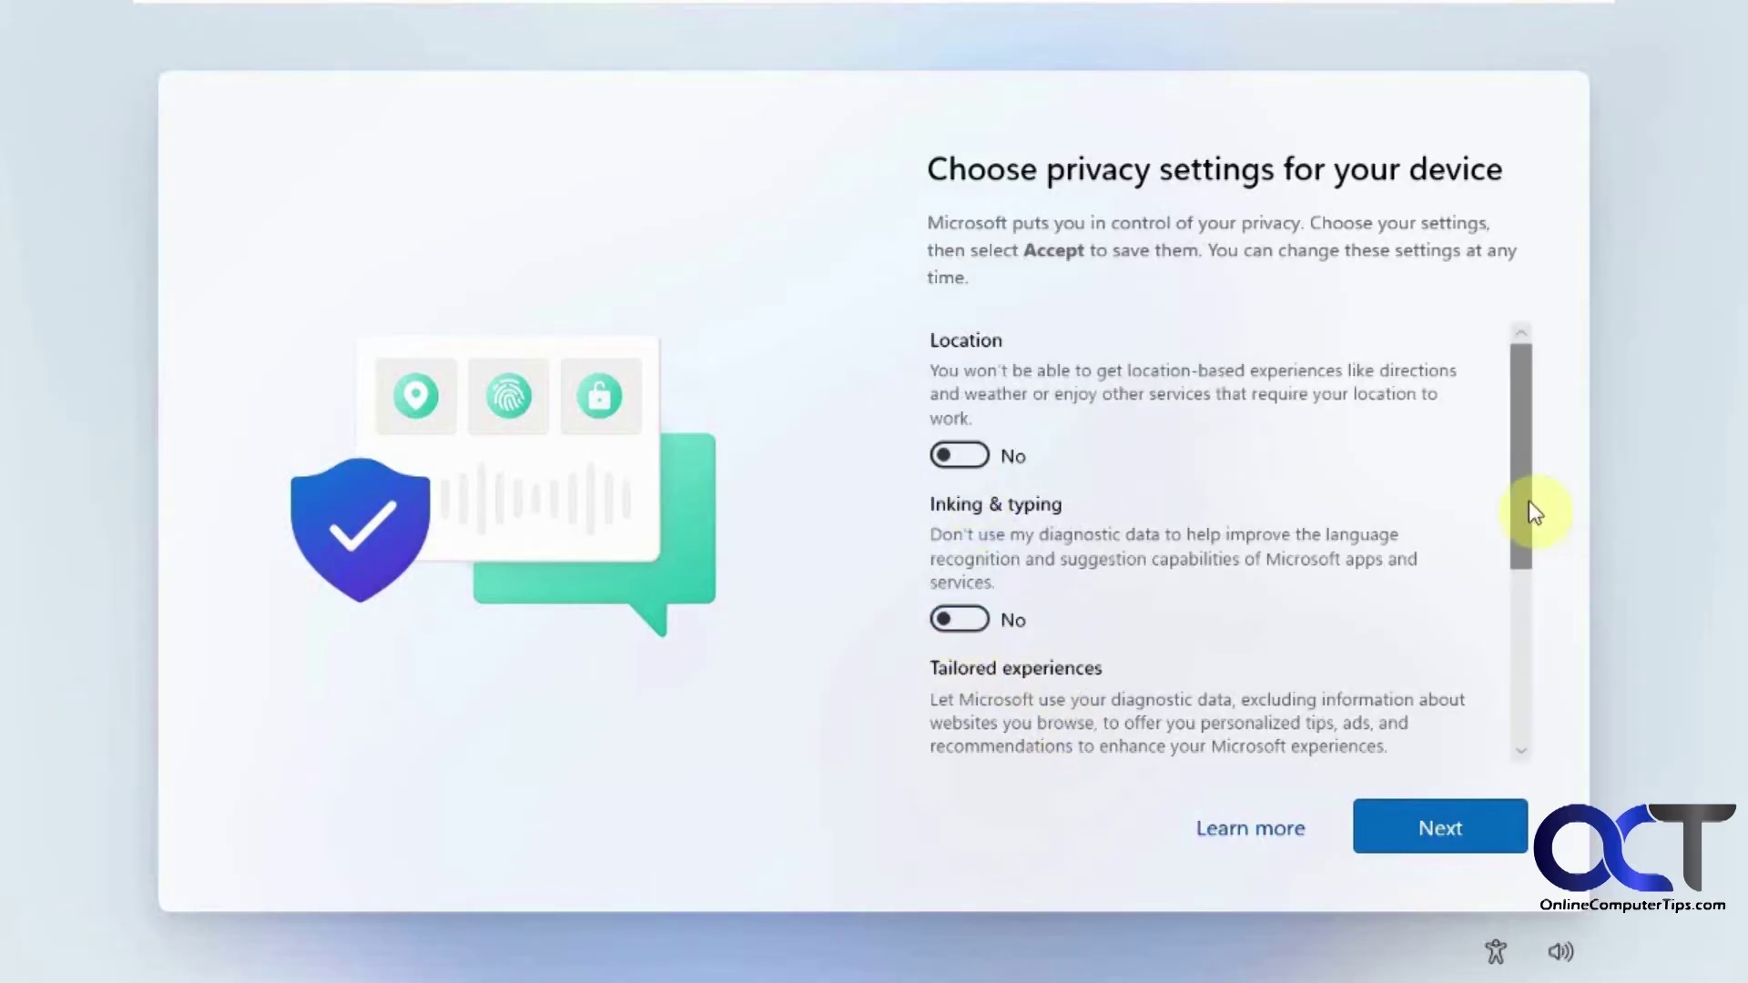
scroll(1504, 703, "down", 3)
scroll(1504, 703, "down", 1)
left_click(958, 445)
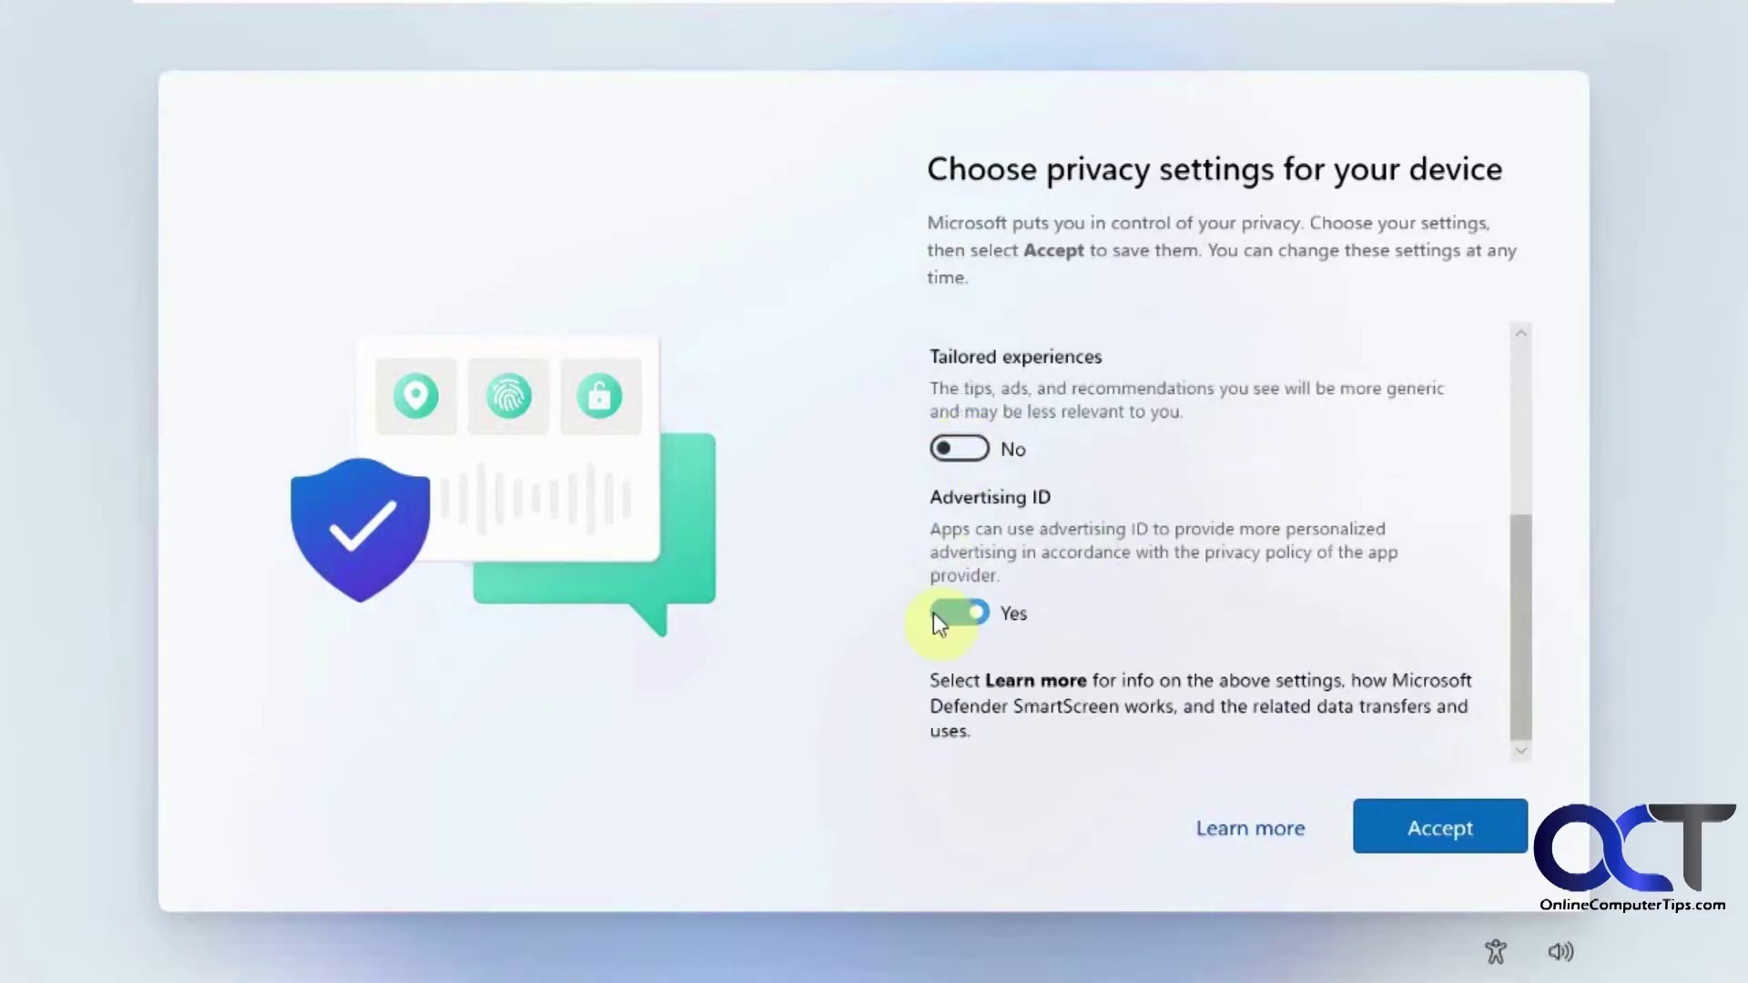
left_click(943, 615)
left_click(1402, 823)
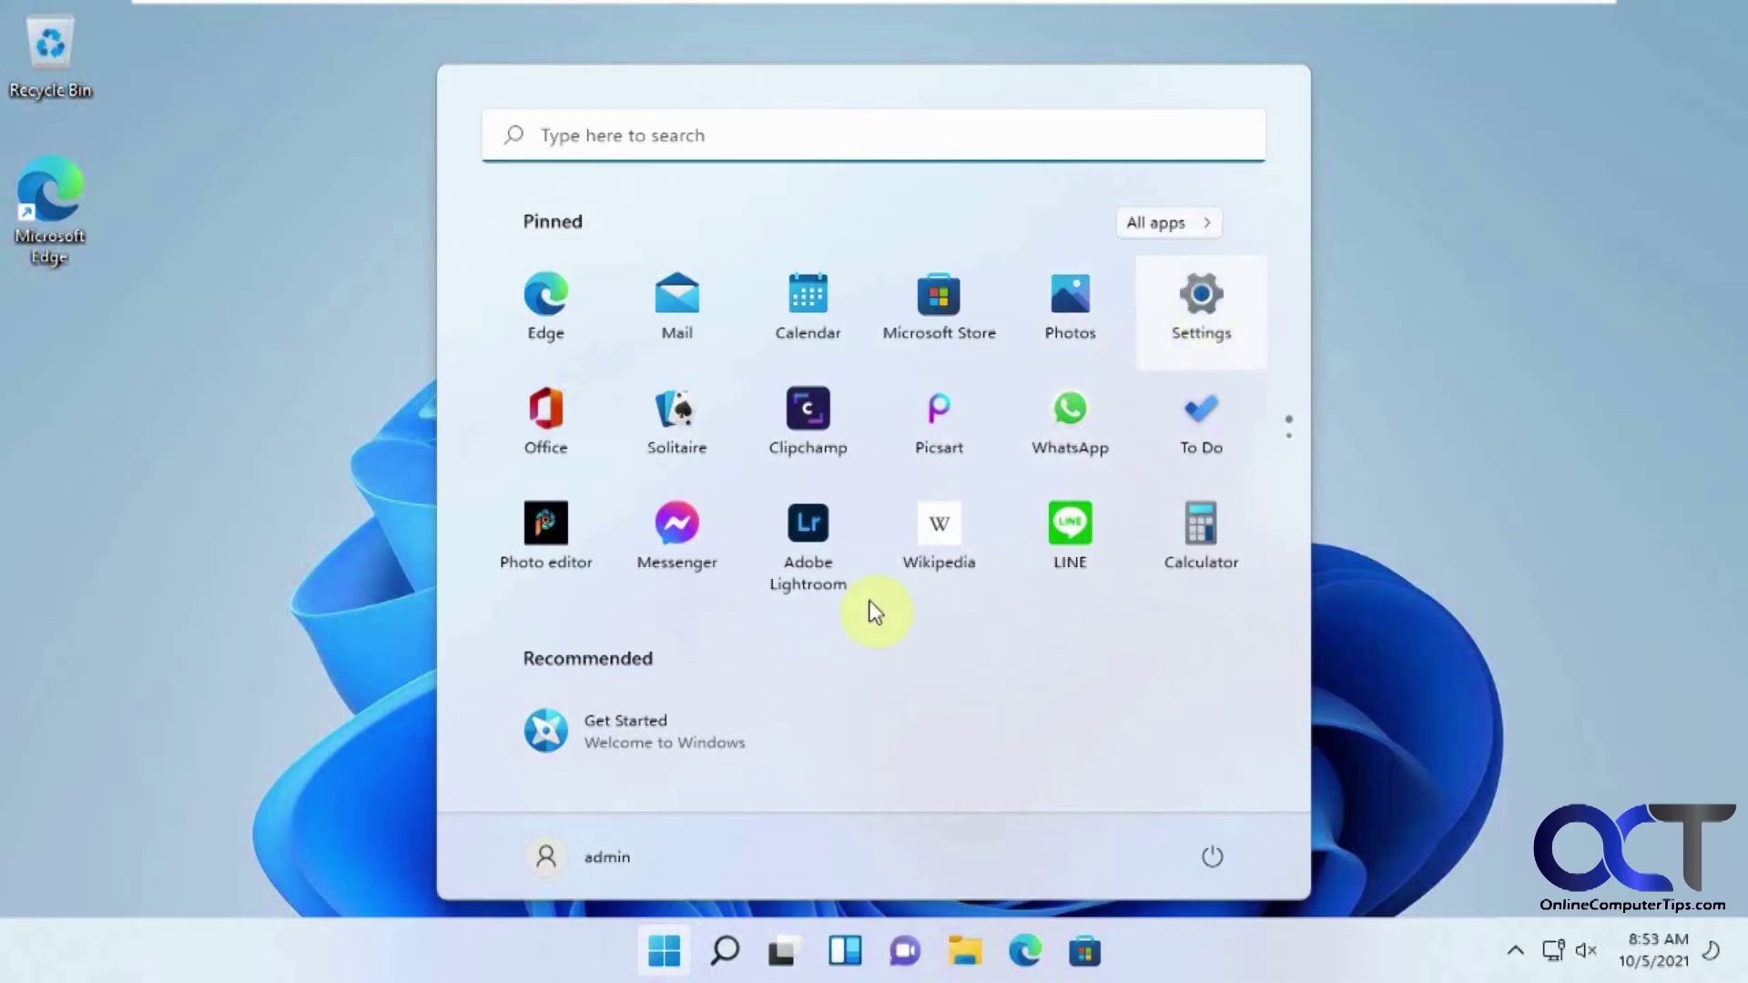
left_click(1195, 310)
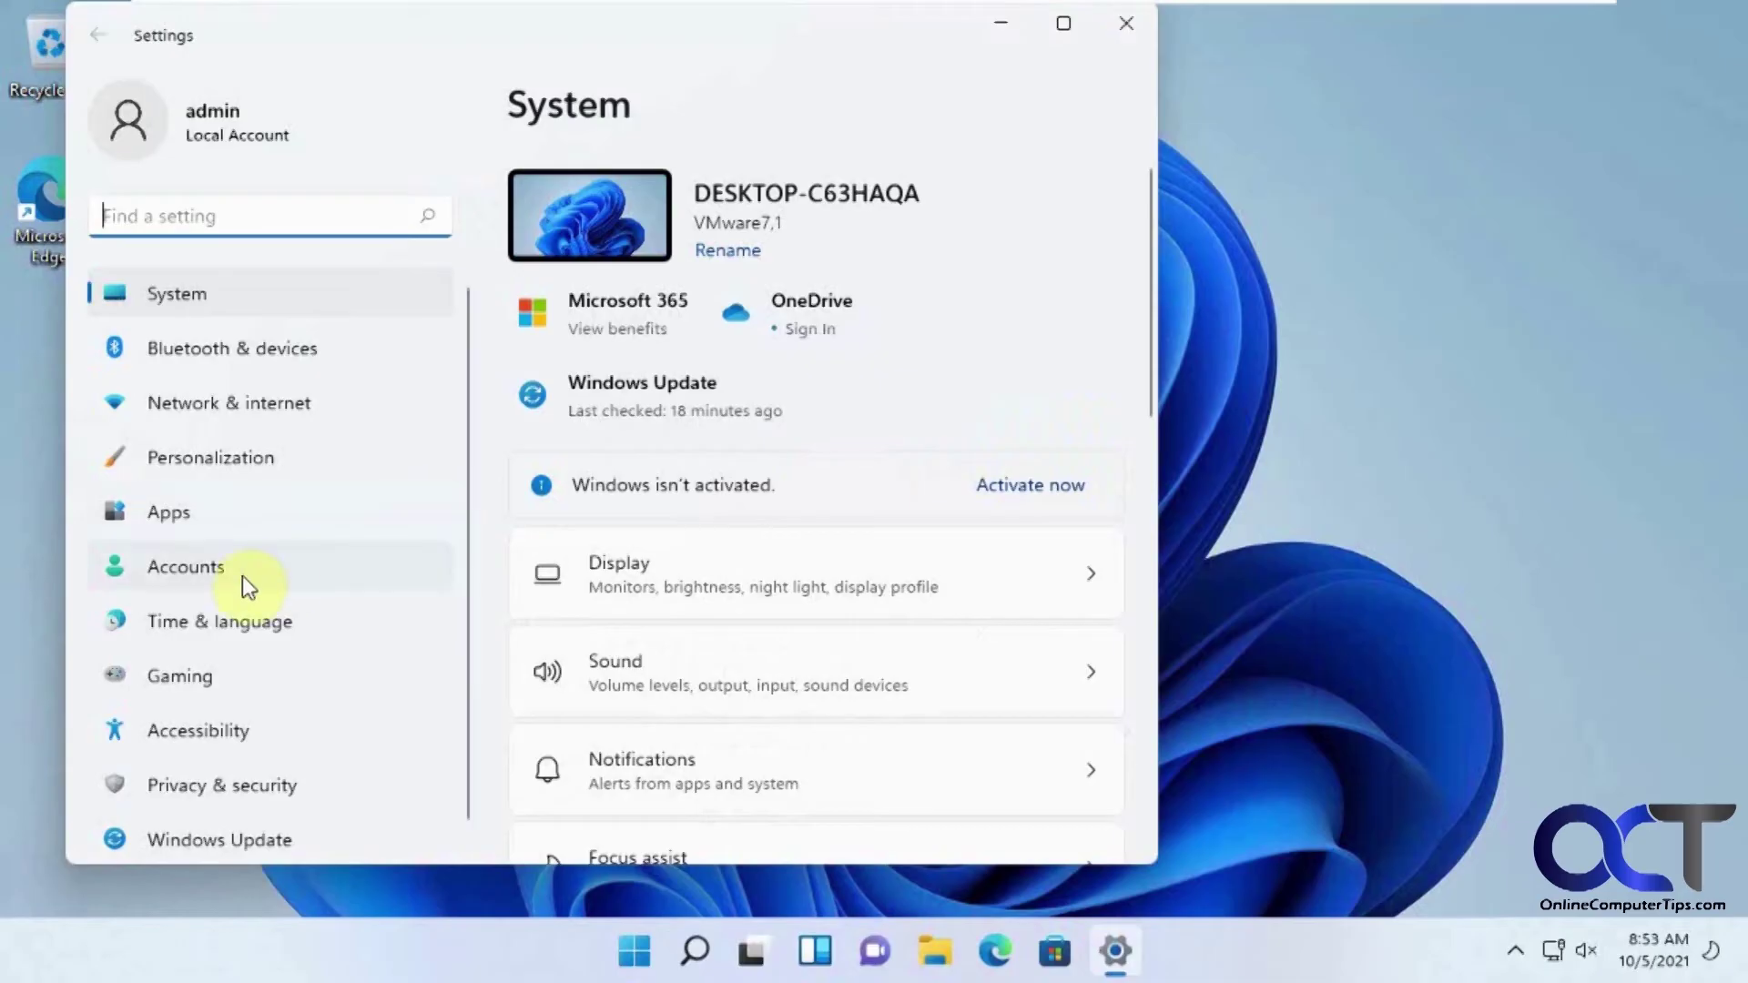
left_click(241, 574)
scroll(967, 652, "down", 1)
scroll(974, 664, "up", 1)
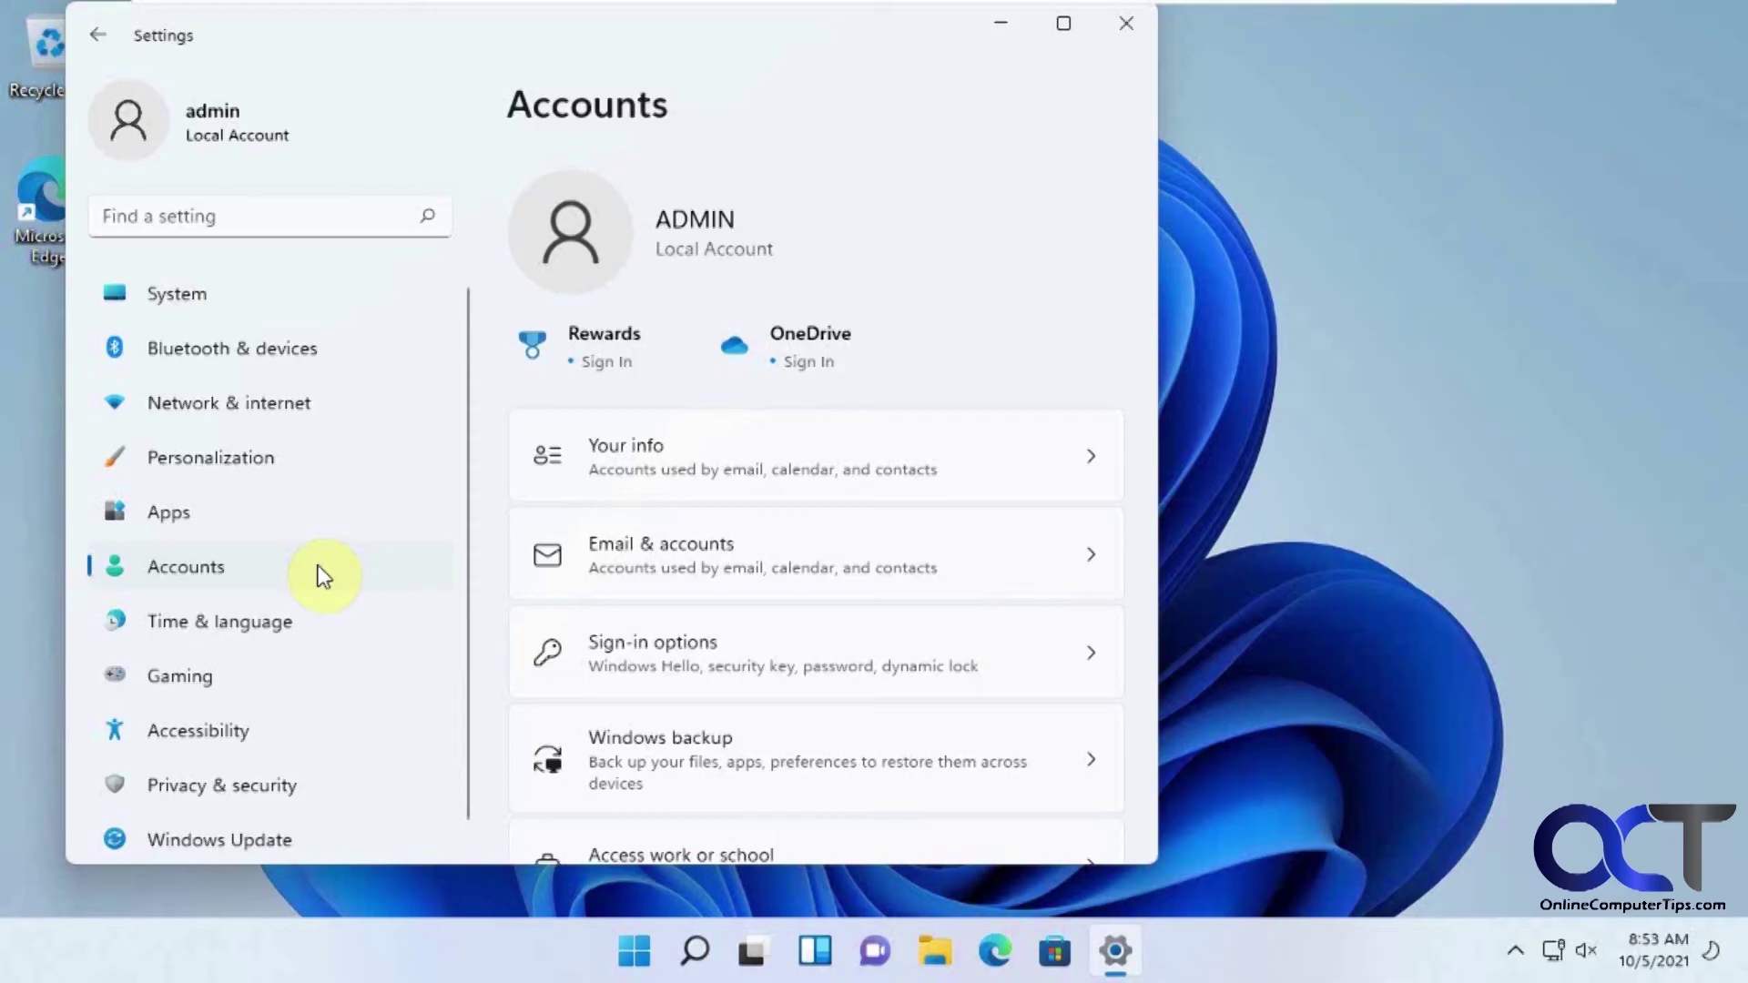
left_click(1126, 24)
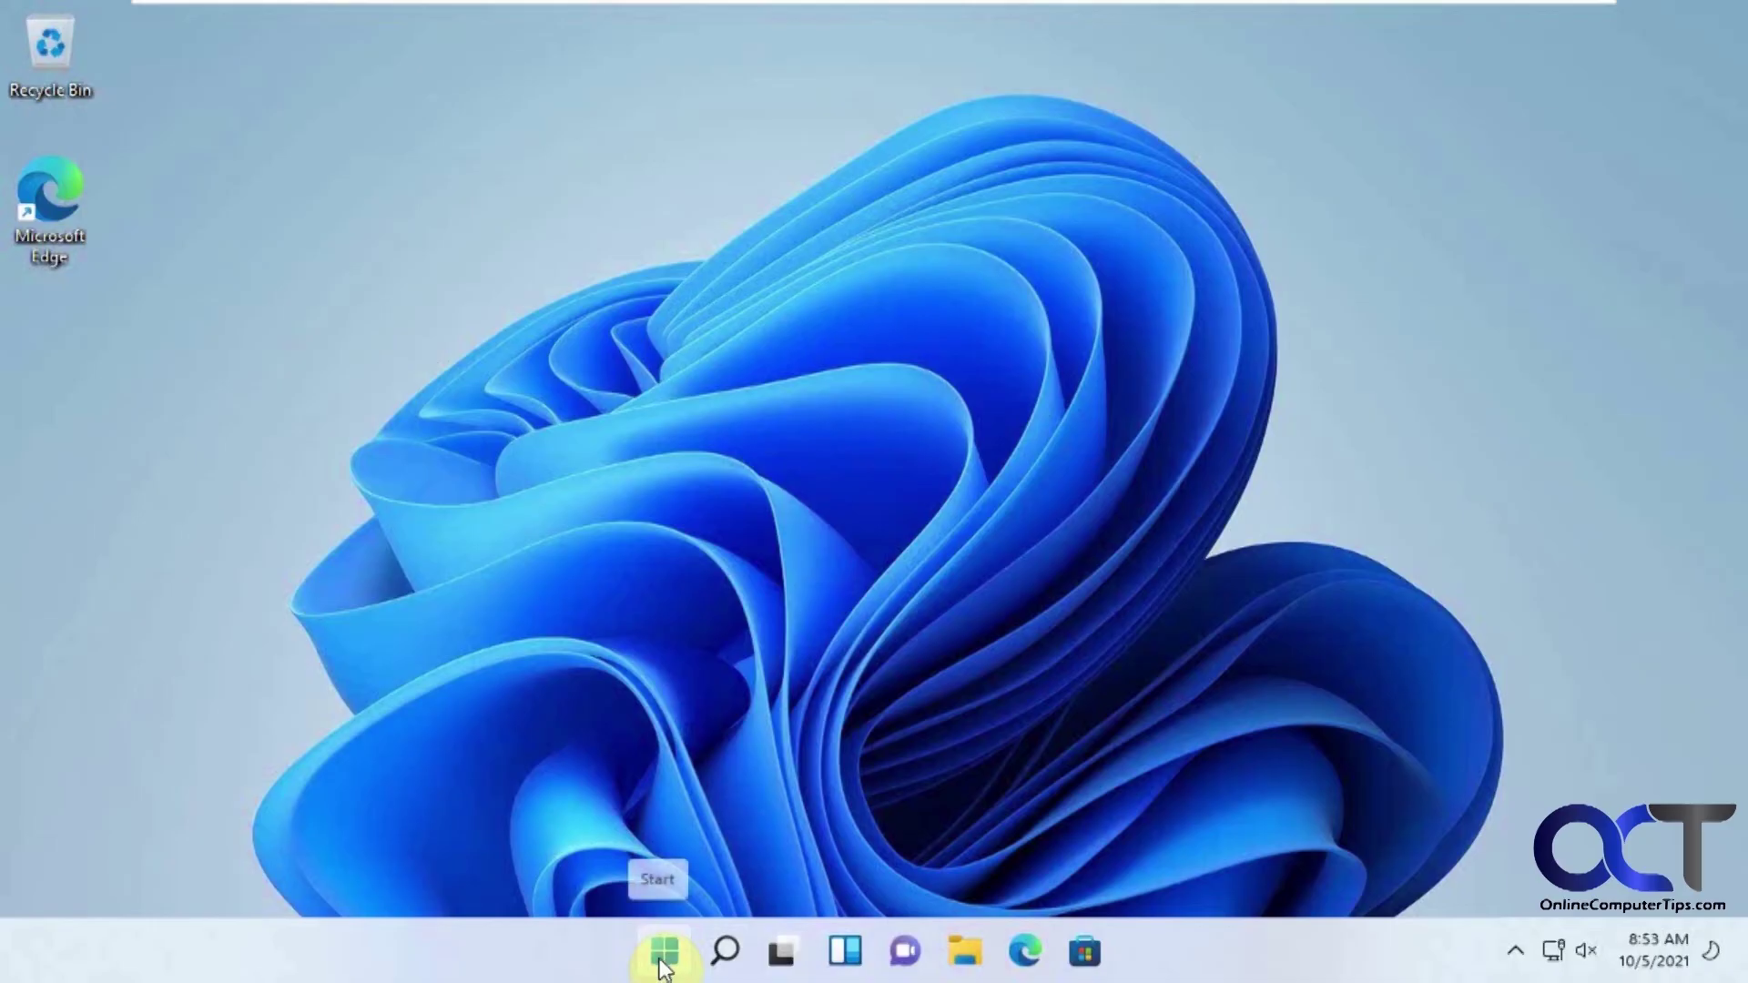
Sign out of admin and sign in to the other user account with its PIN.
left_click(663, 969)
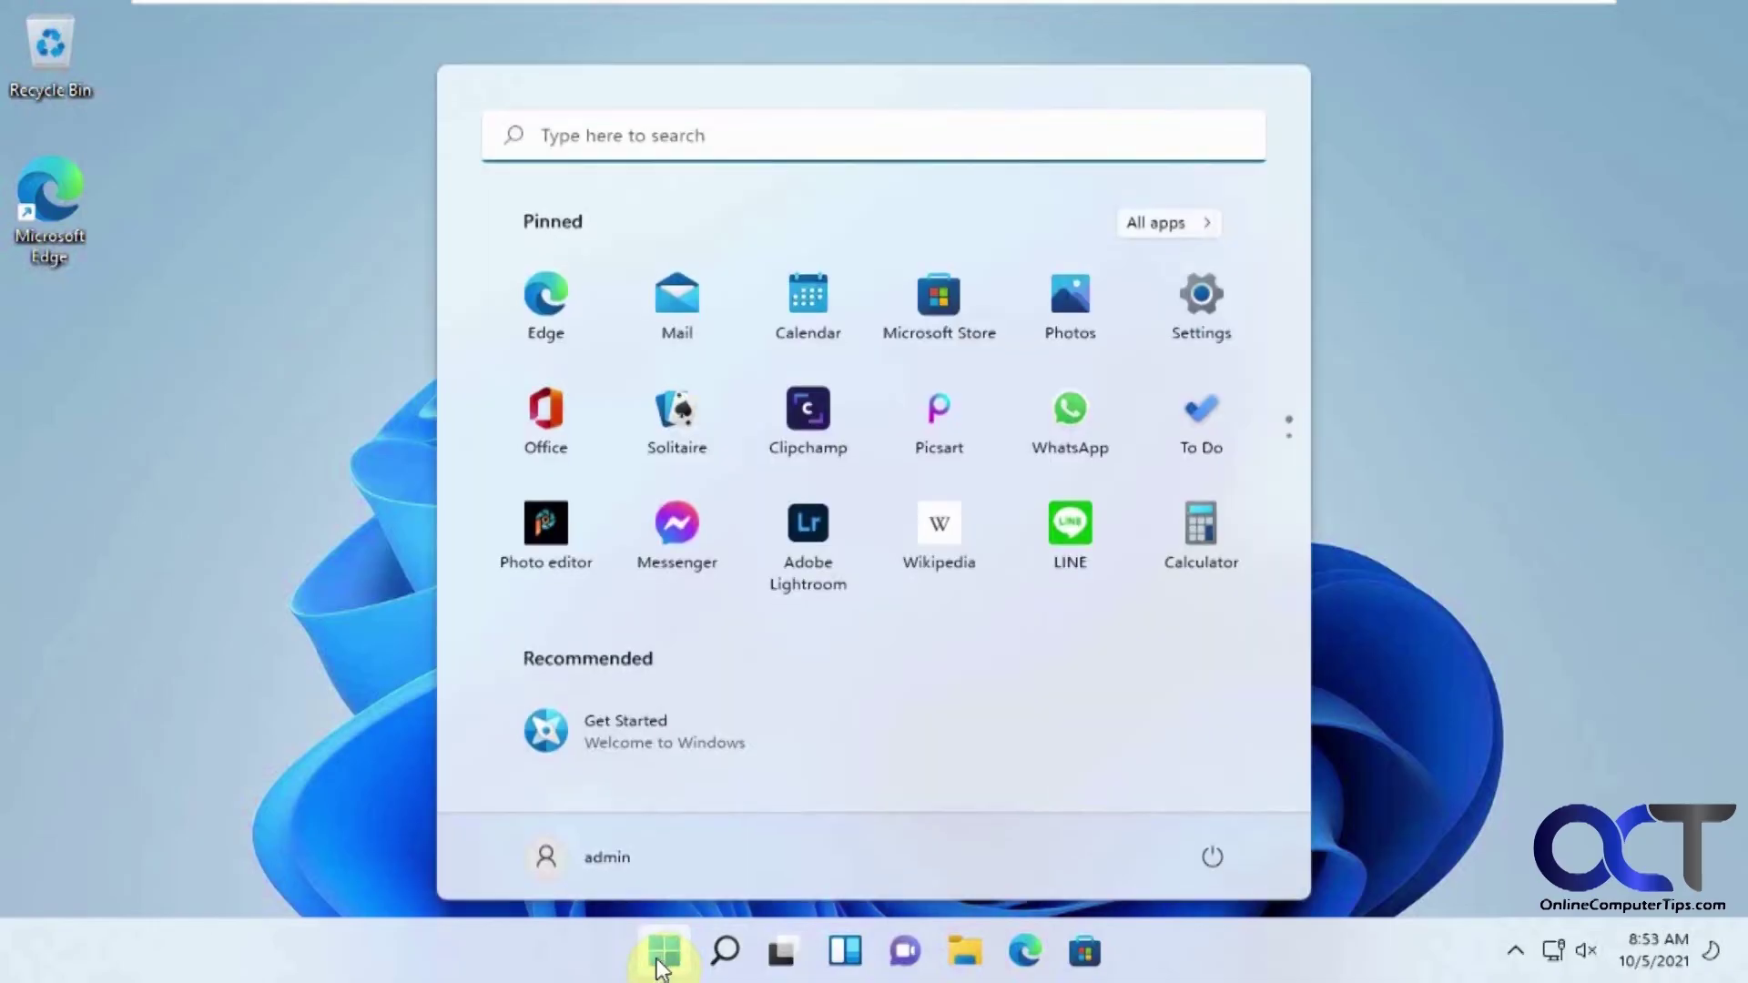
left_click(610, 870)
left_click(564, 727)
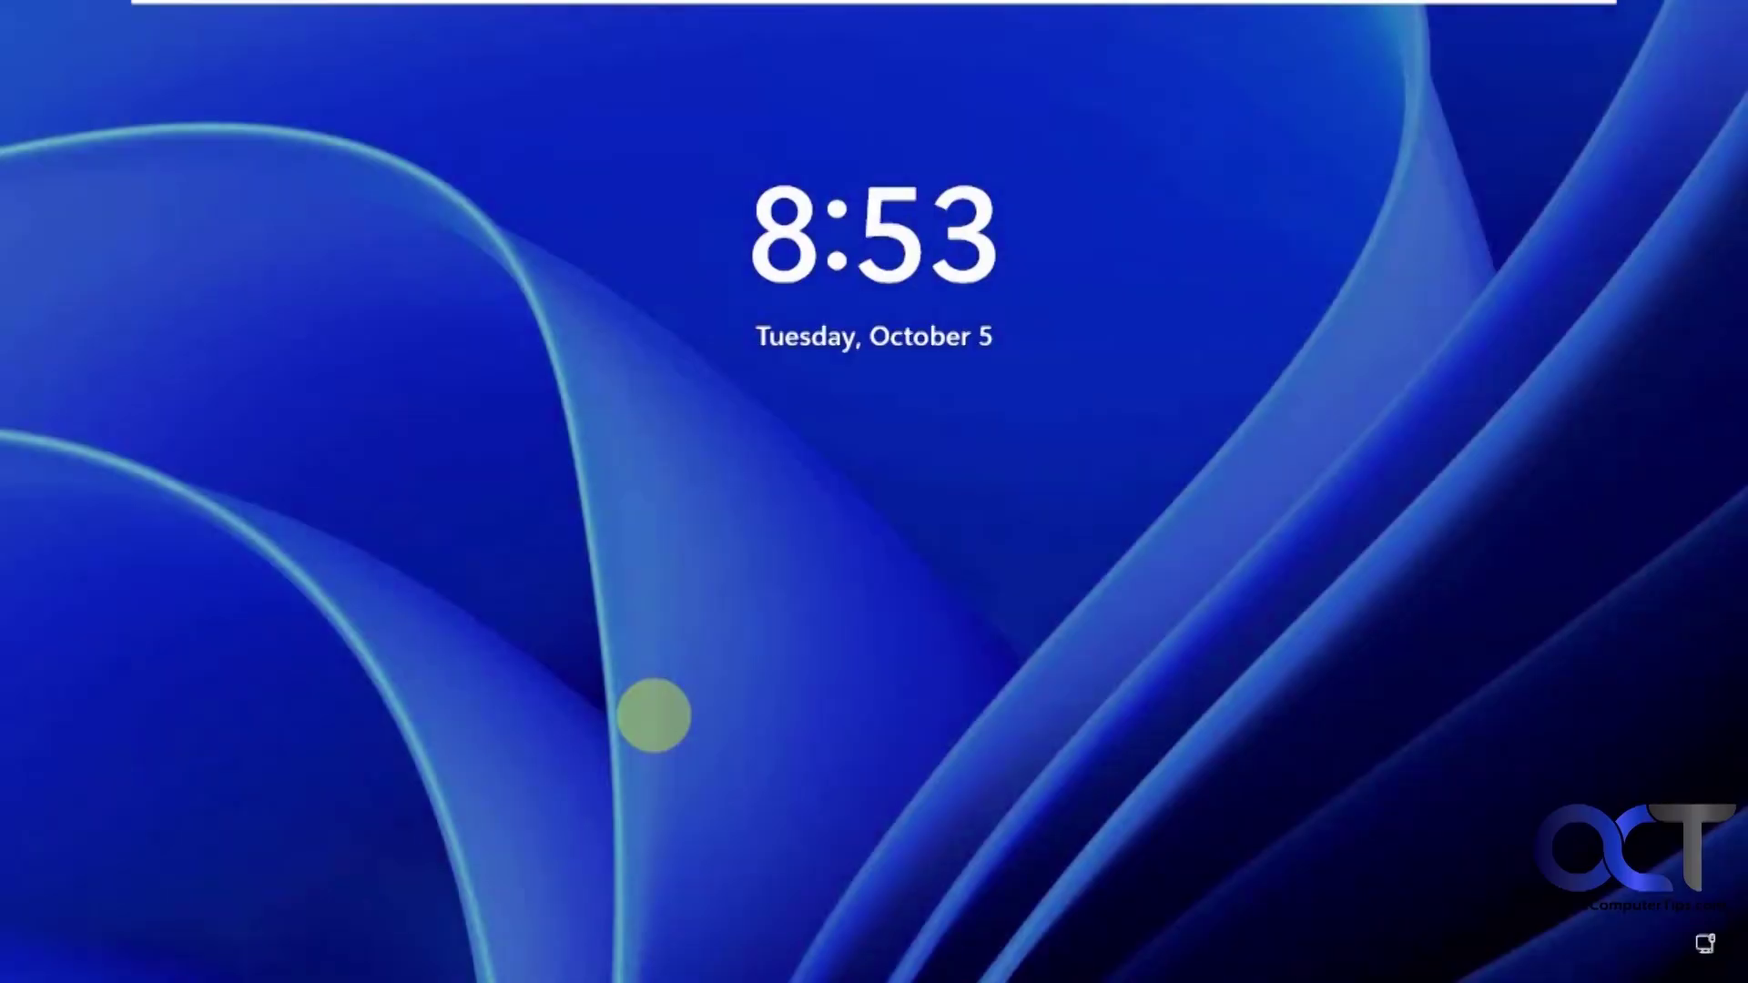
left_click(867, 642)
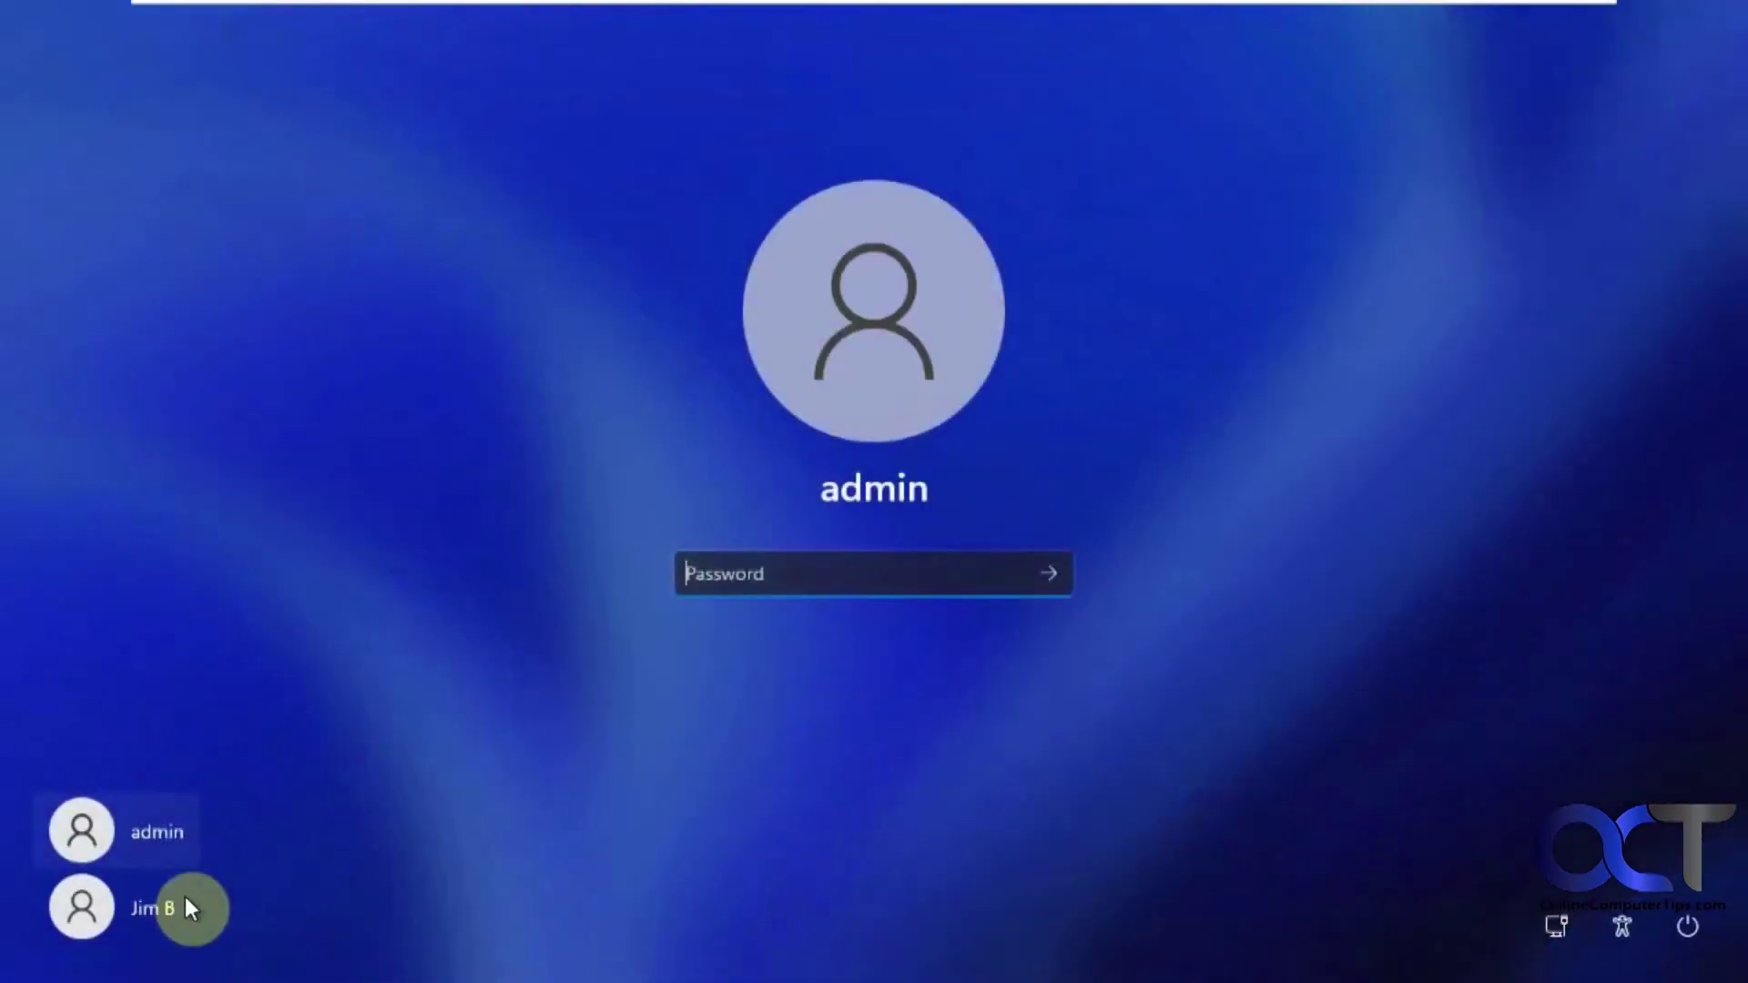
left_click(173, 903)
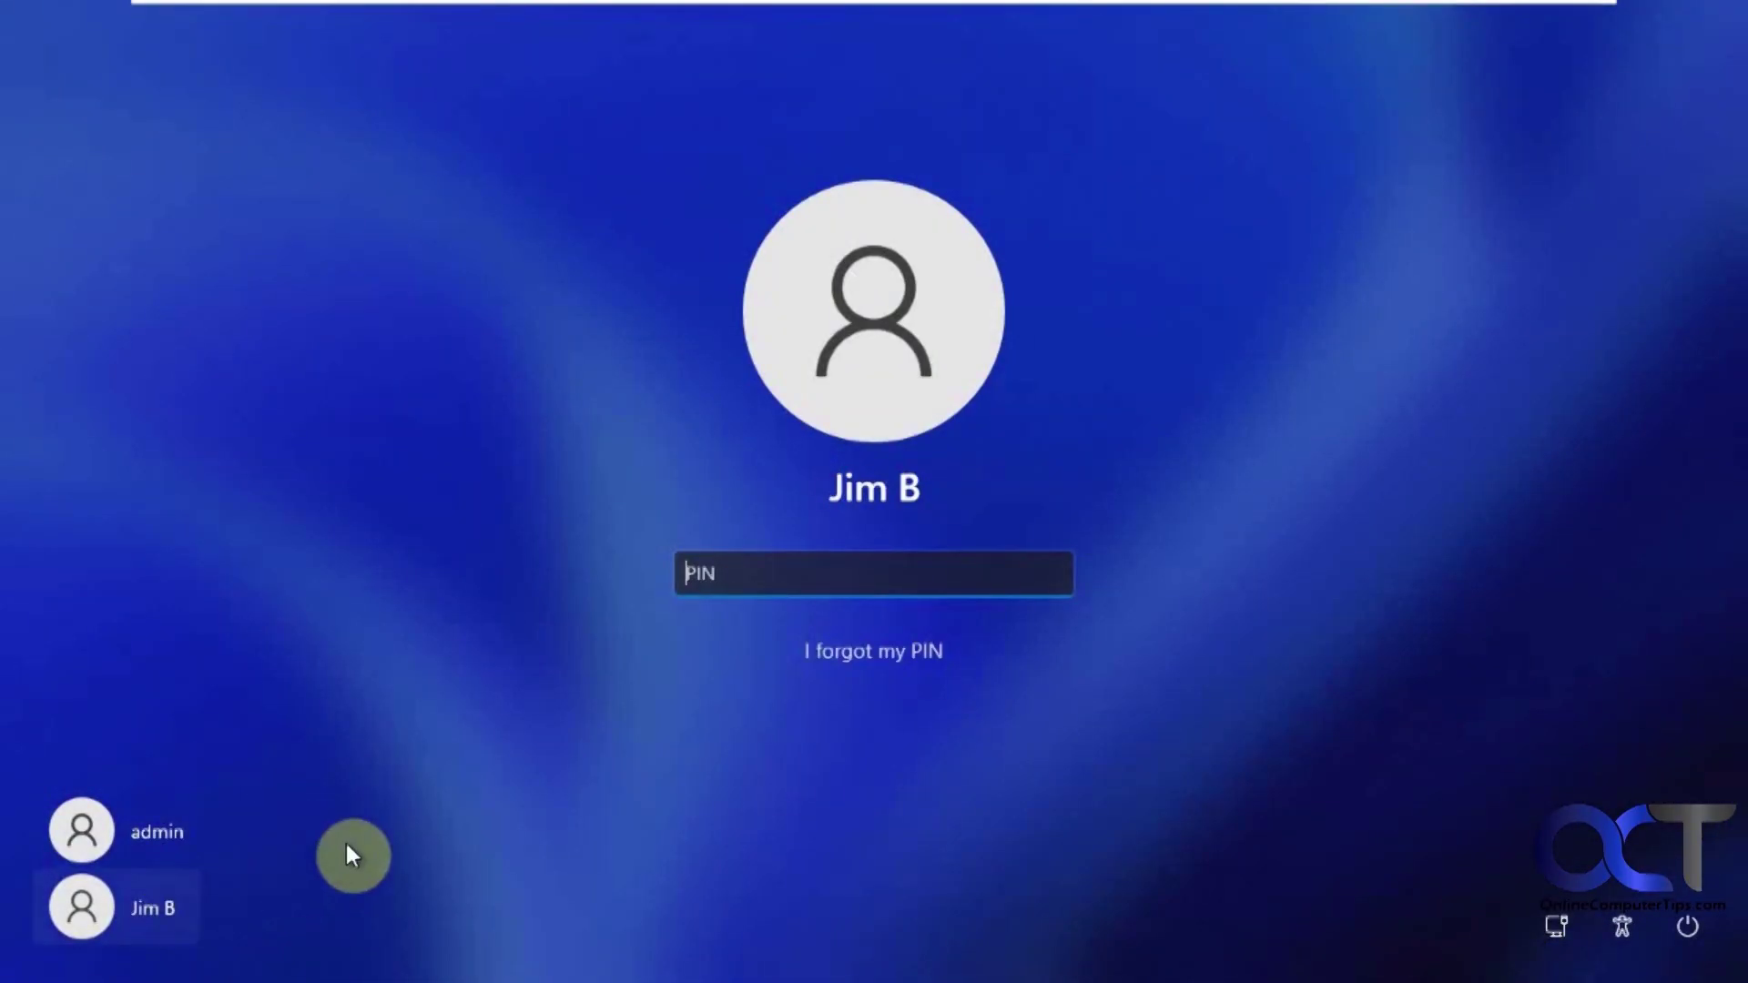
type("1234")
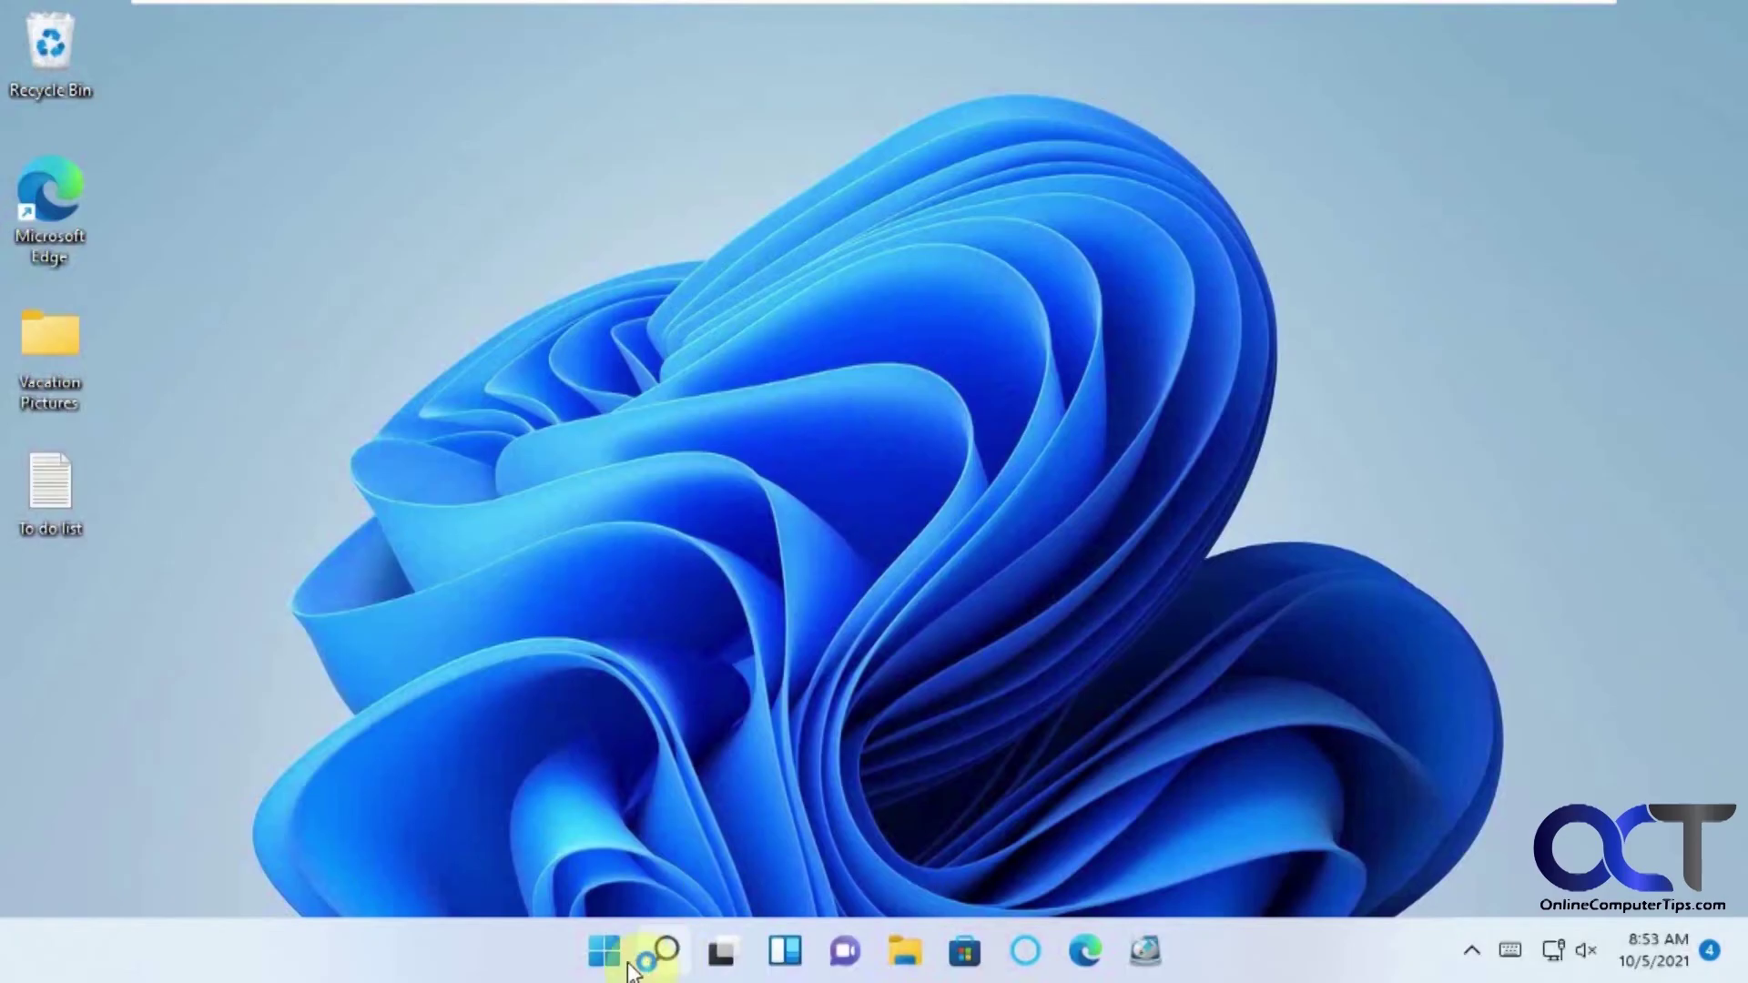
Go to Settings > Accounts > Family & other users and expand the admin account.
left_click(603, 951)
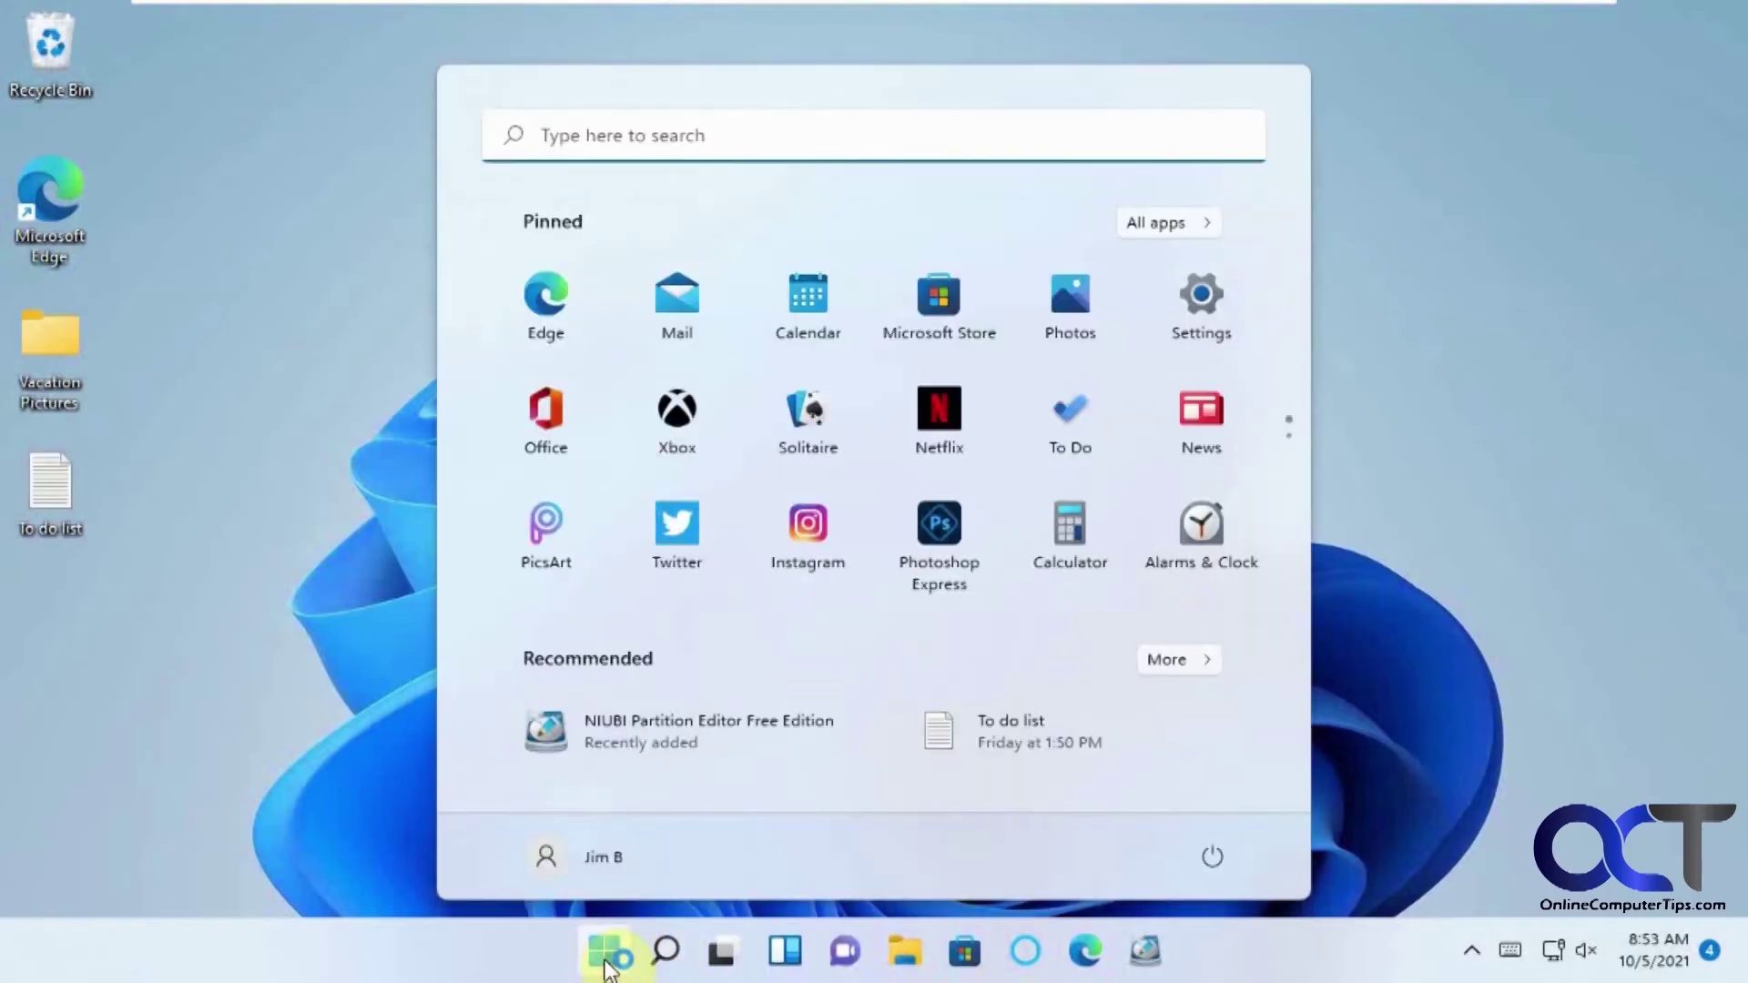
left_click(1200, 321)
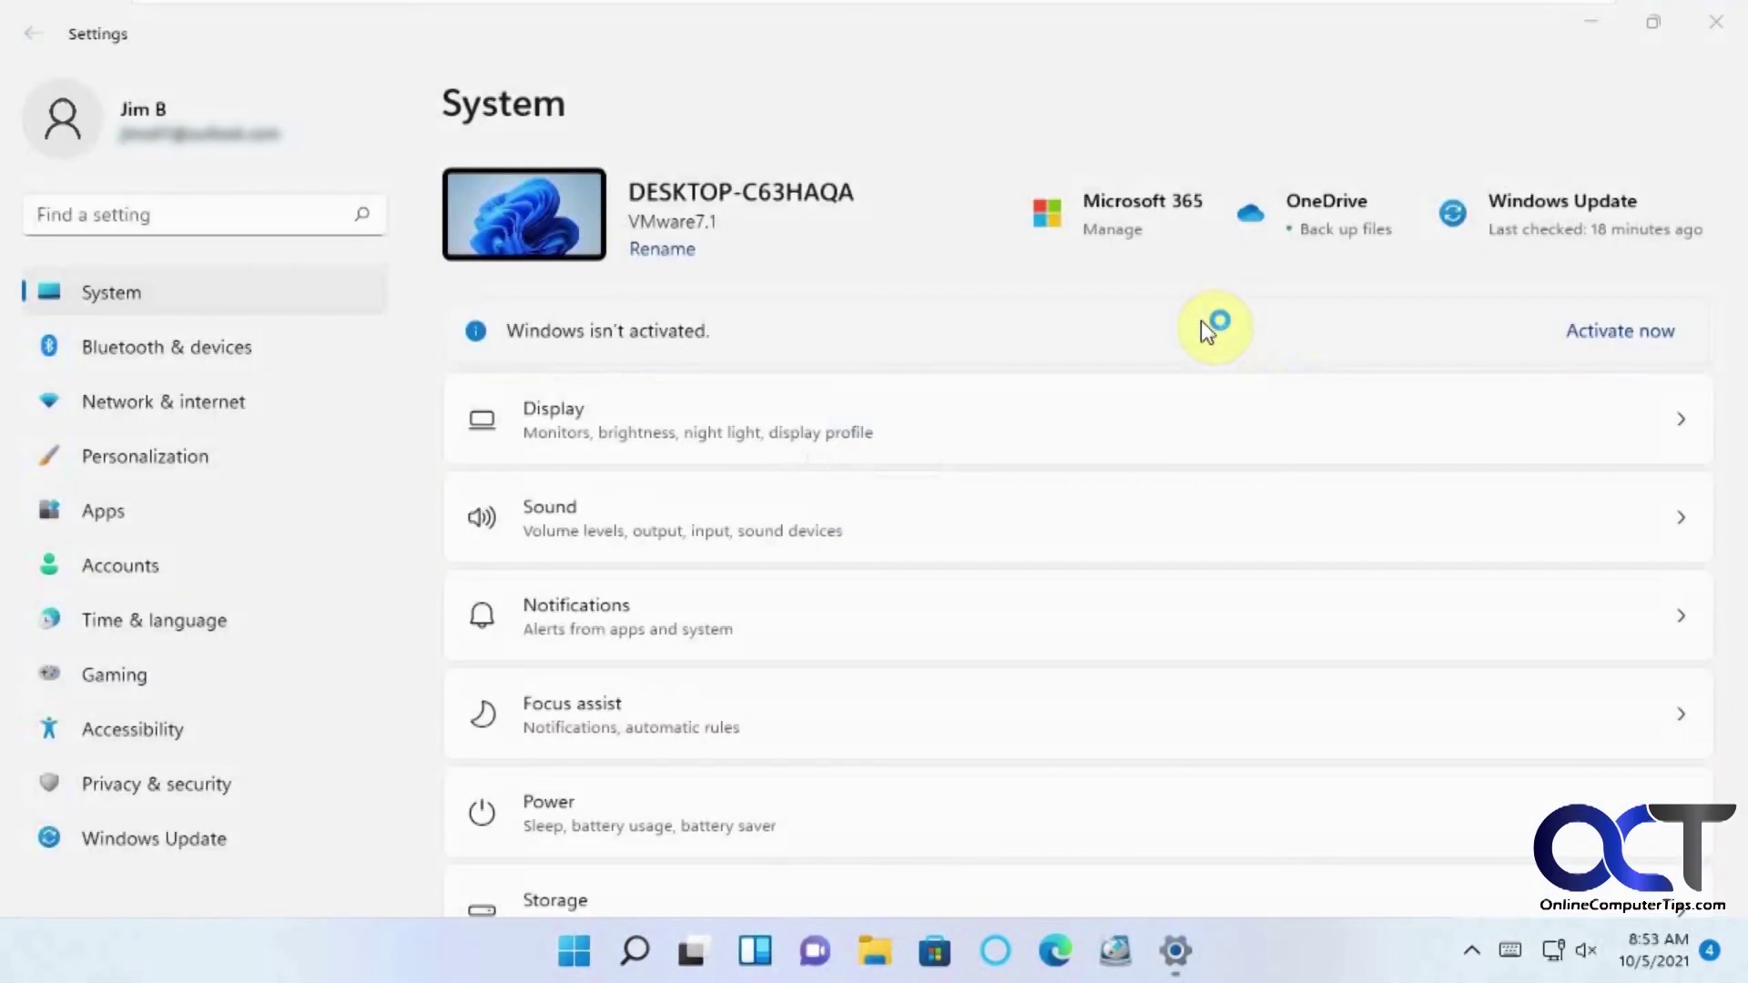
left_click(128, 577)
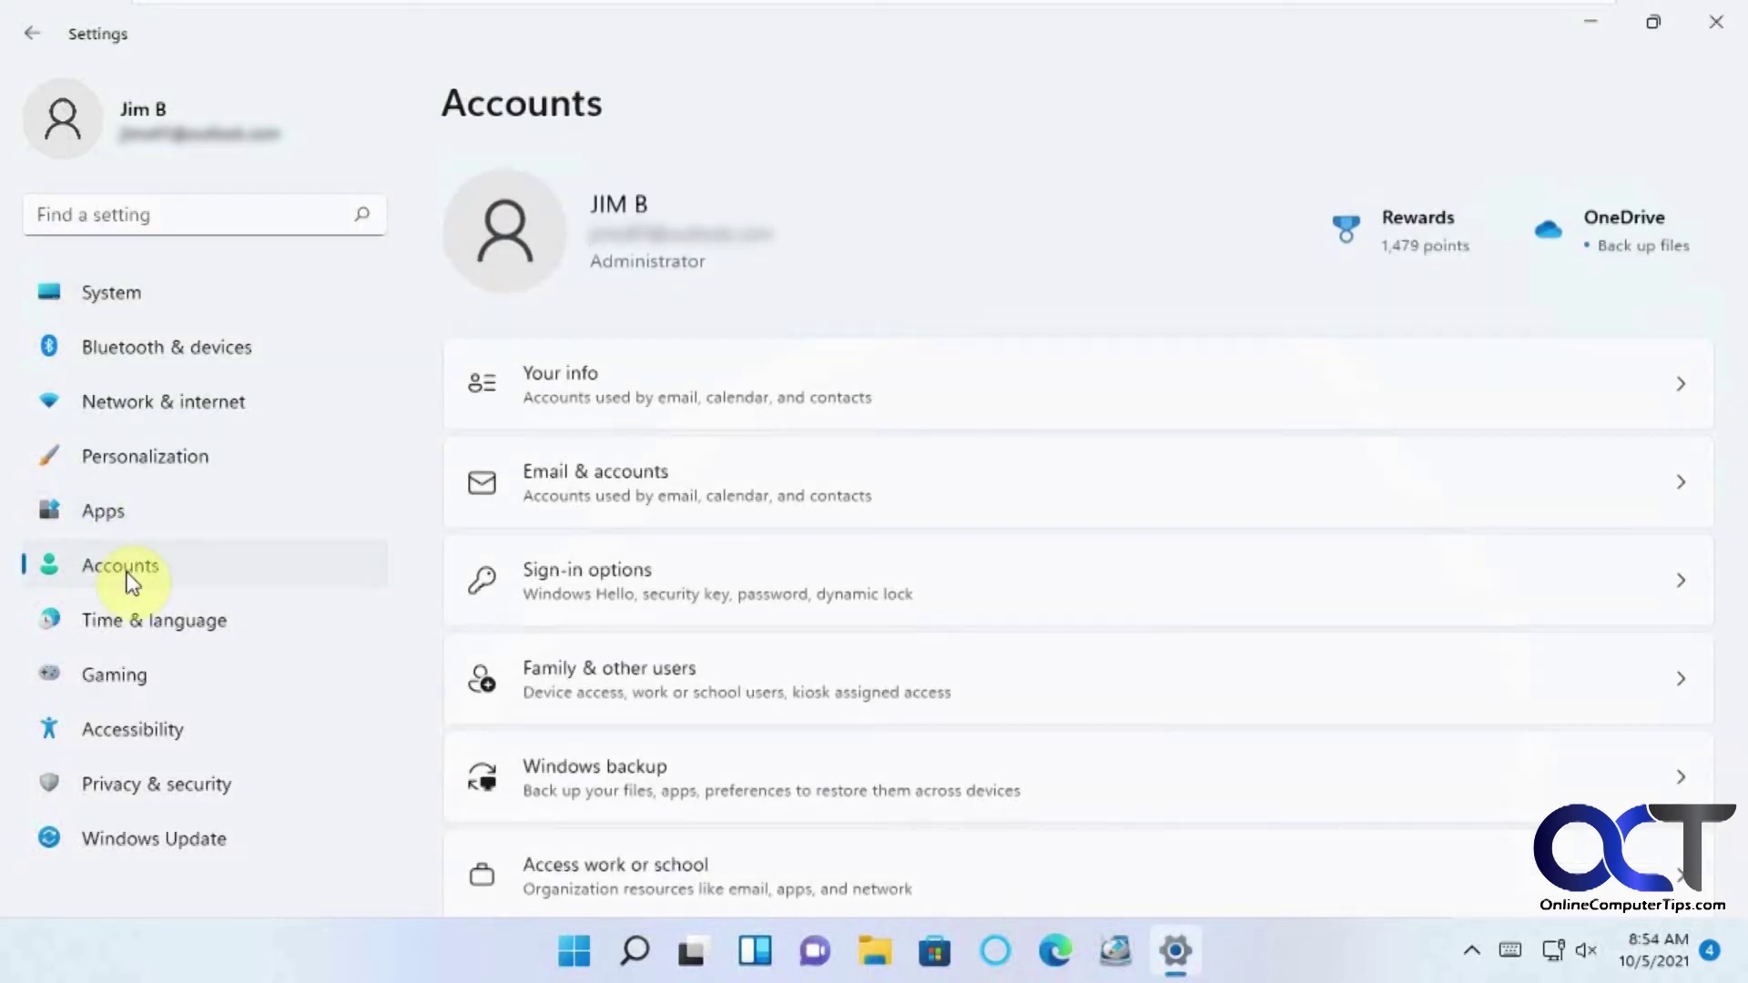
left_click(644, 674)
left_click(695, 589)
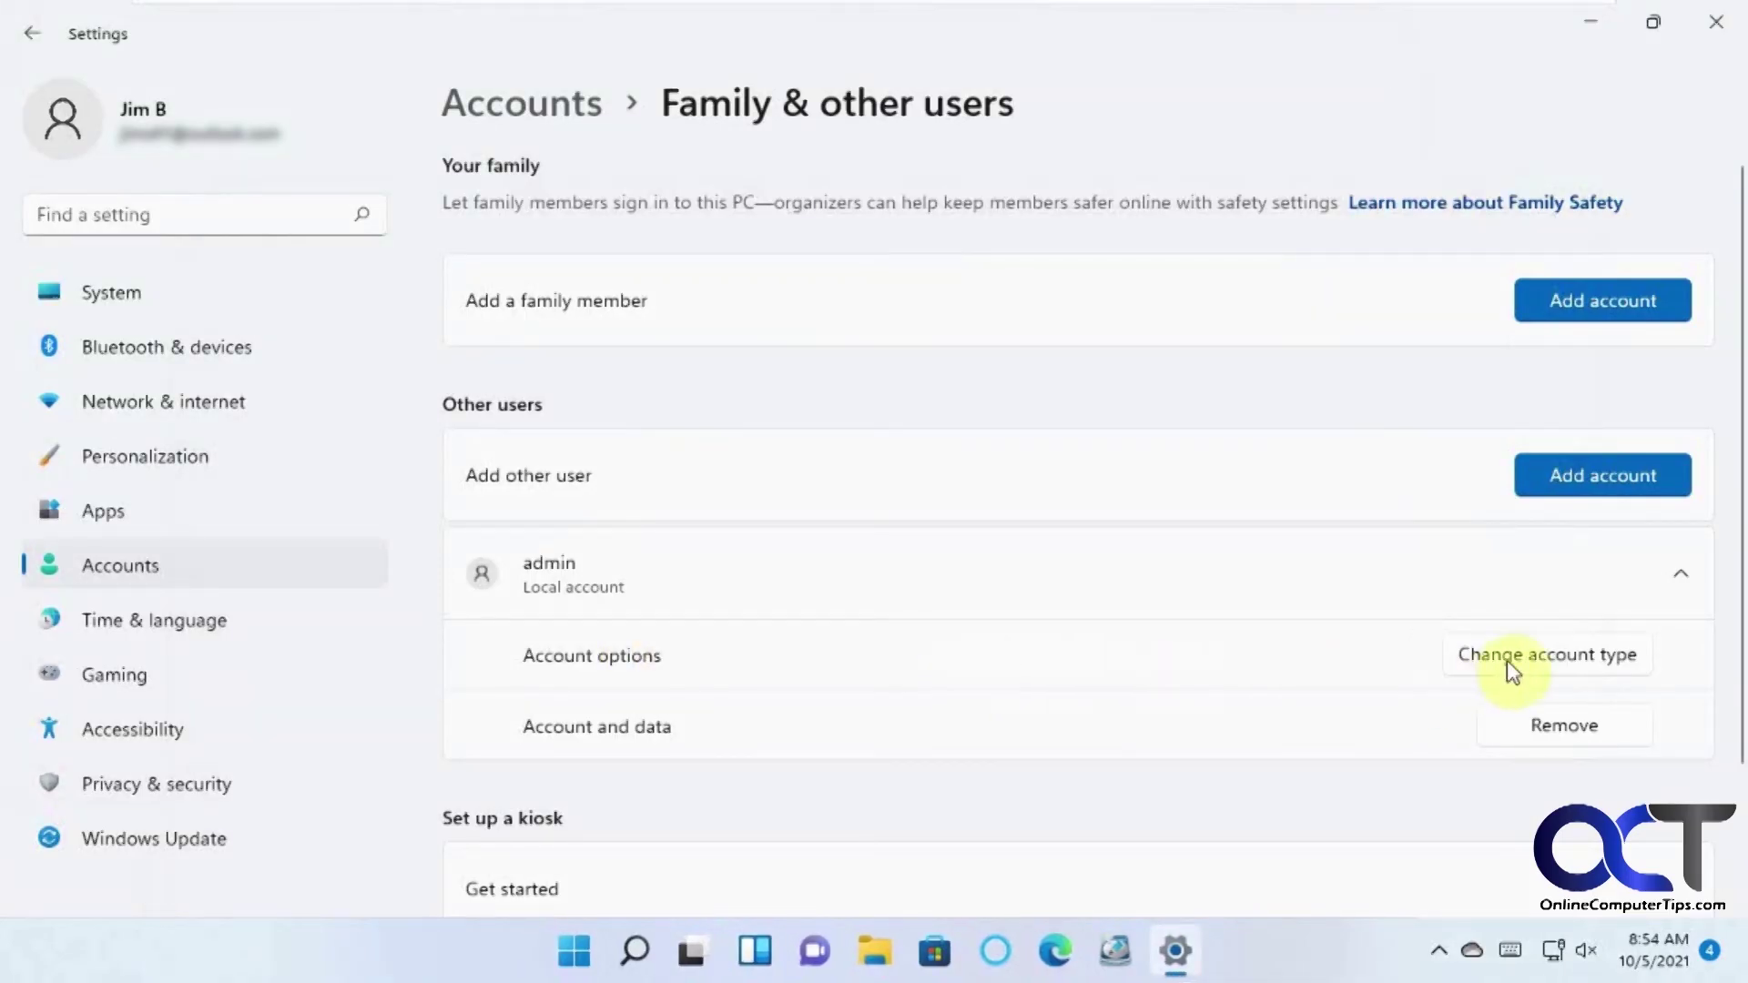
Change admin's account type to Administrator, confirm, and close Settings.
left_click(1537, 667)
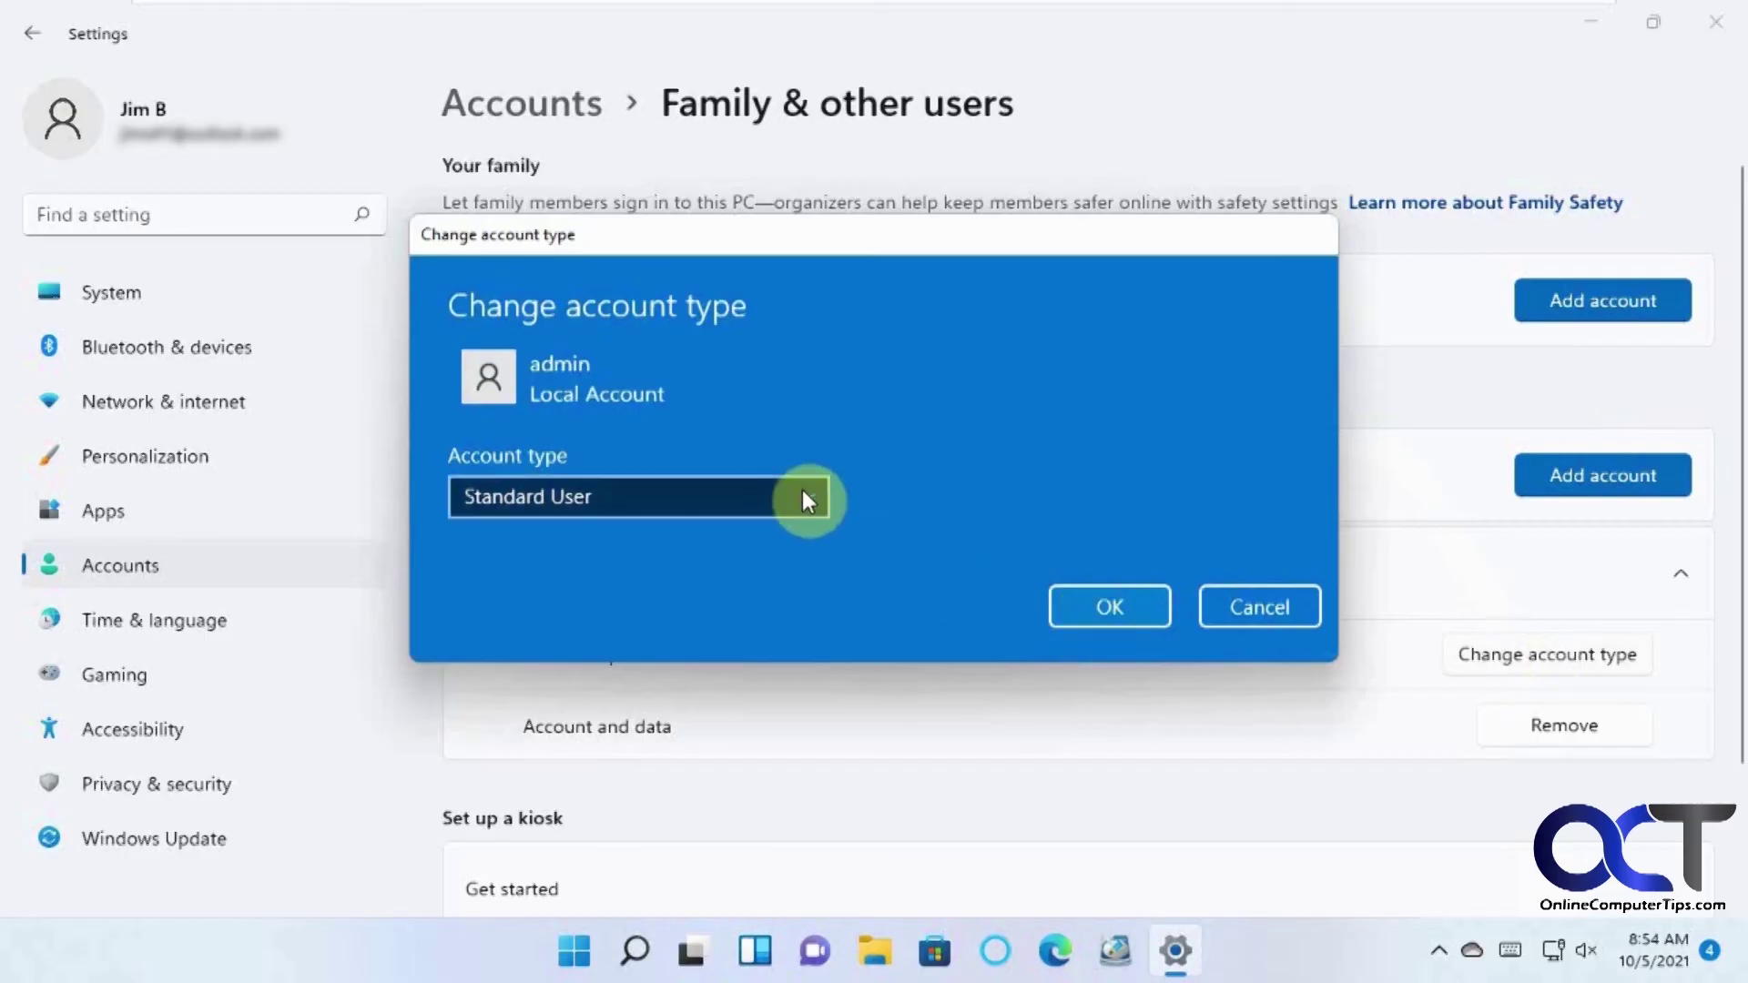
left_click(806, 496)
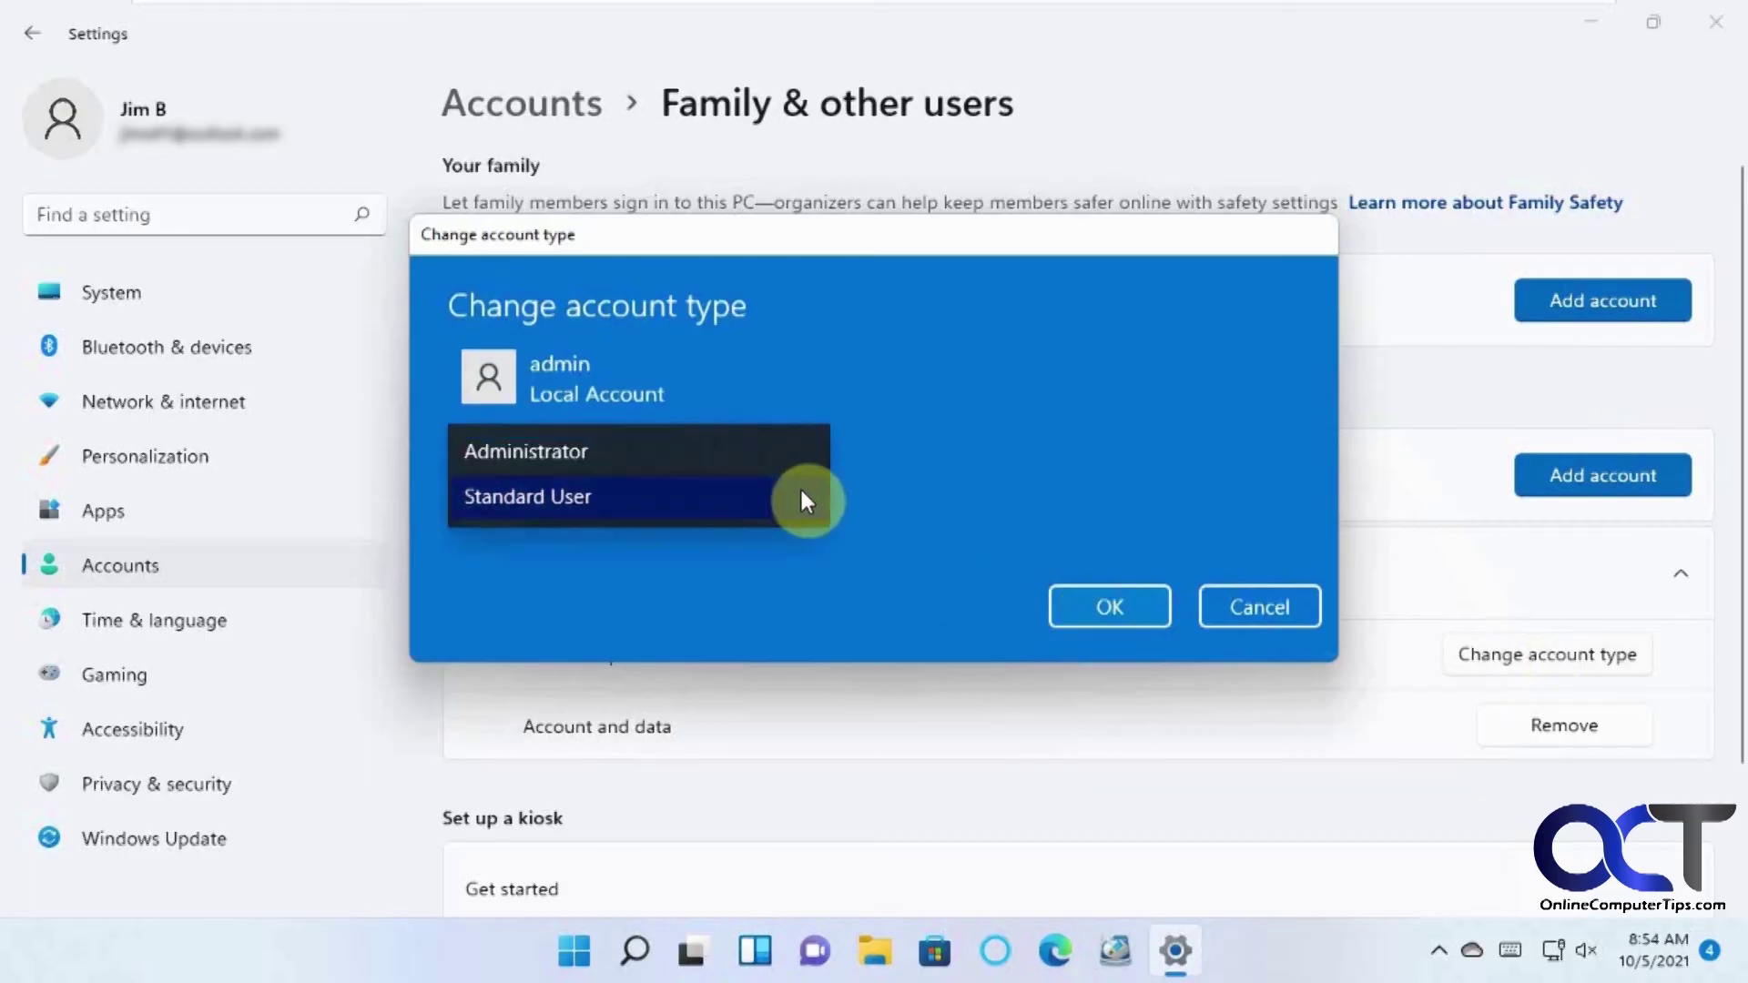
left_click(671, 455)
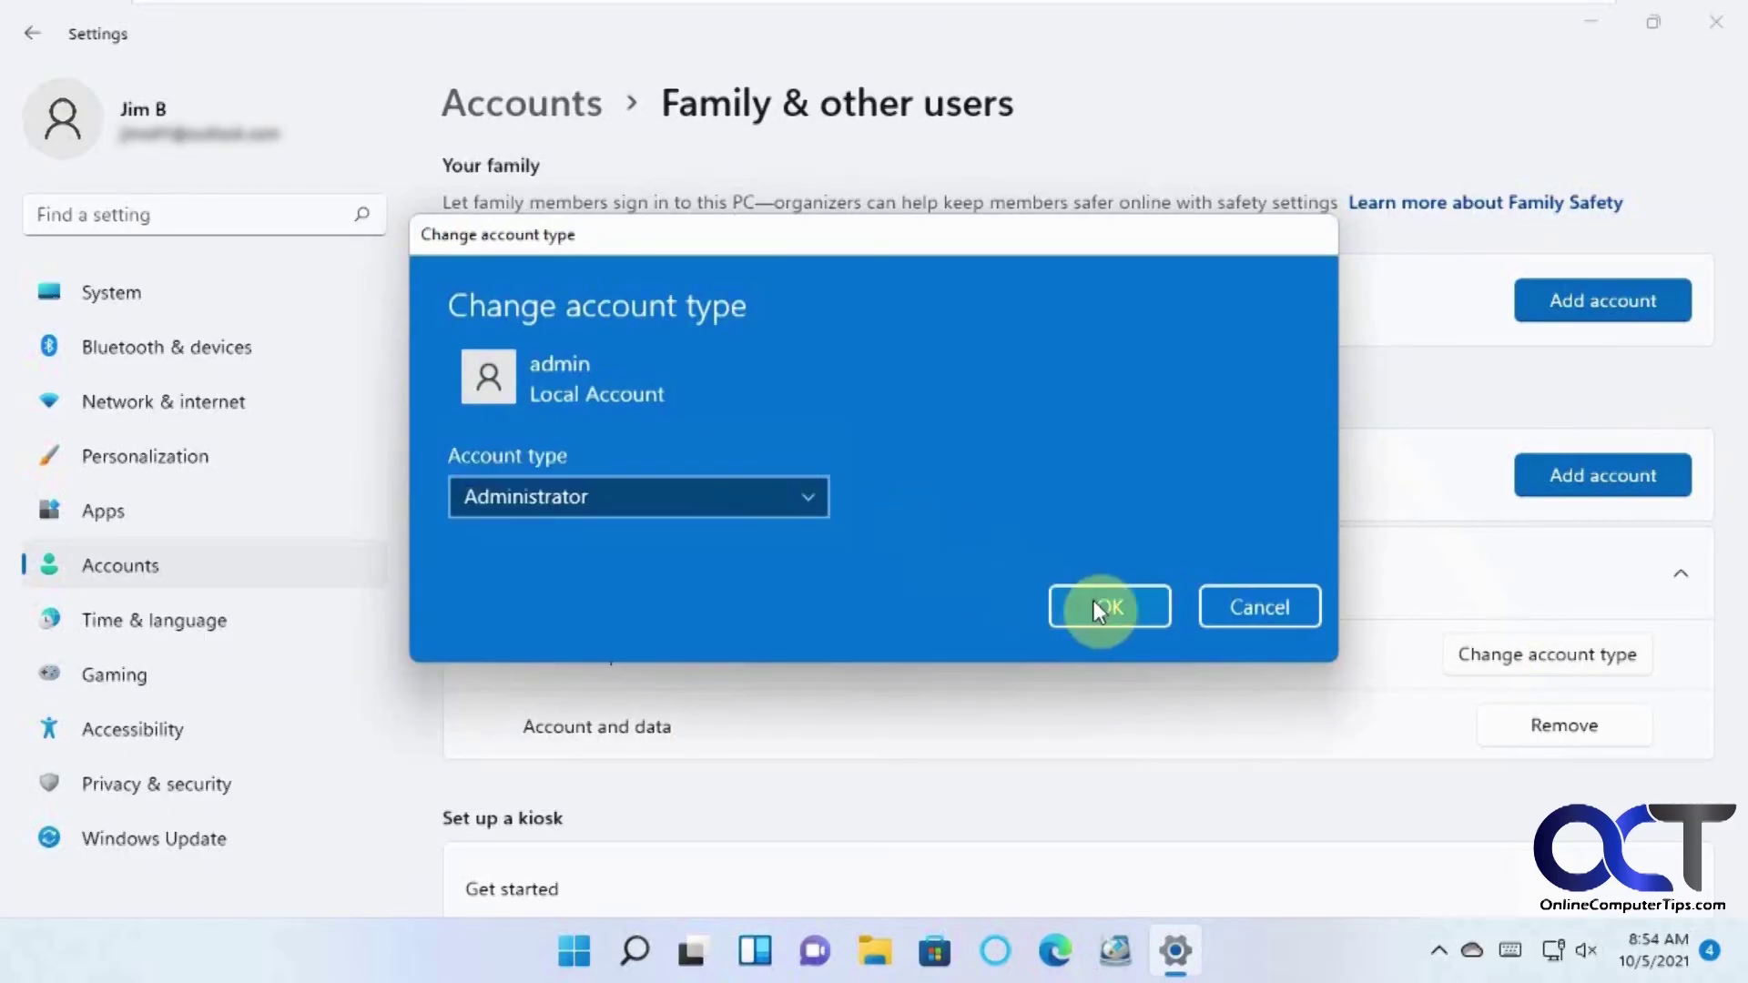
left_click(1102, 607)
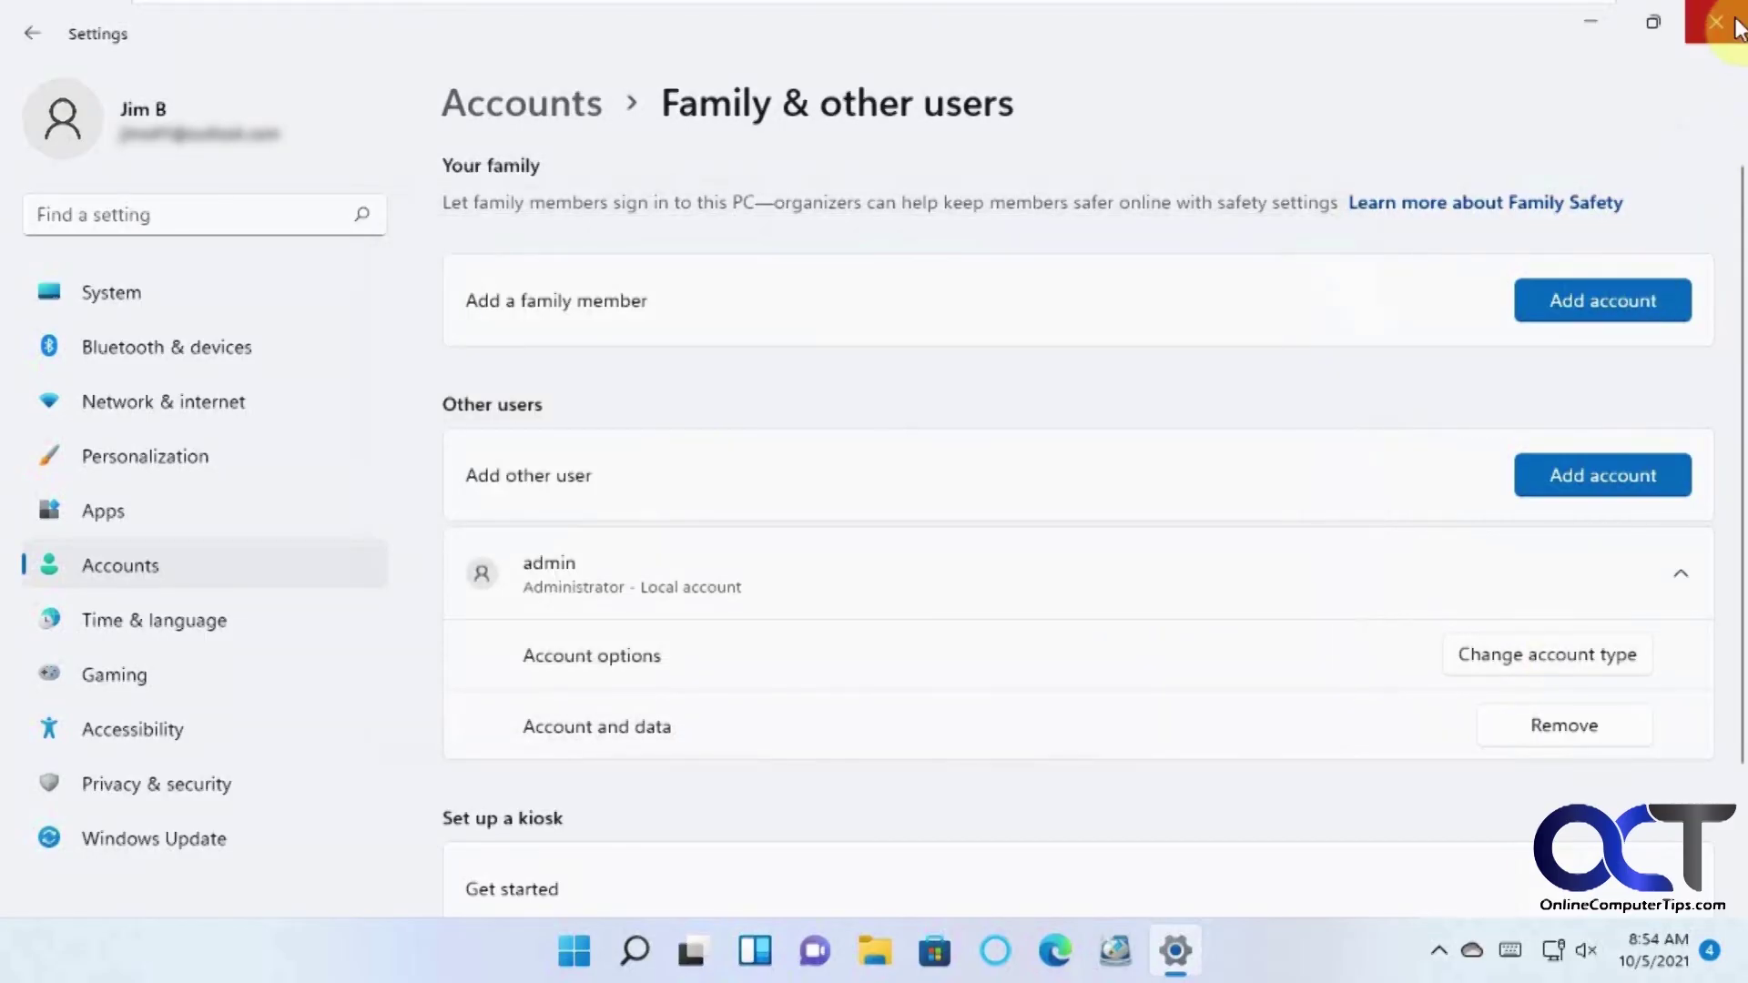
left_click(1735, 27)
Sign out of the other user and sign back in as admin with its password.
left_click(602, 949)
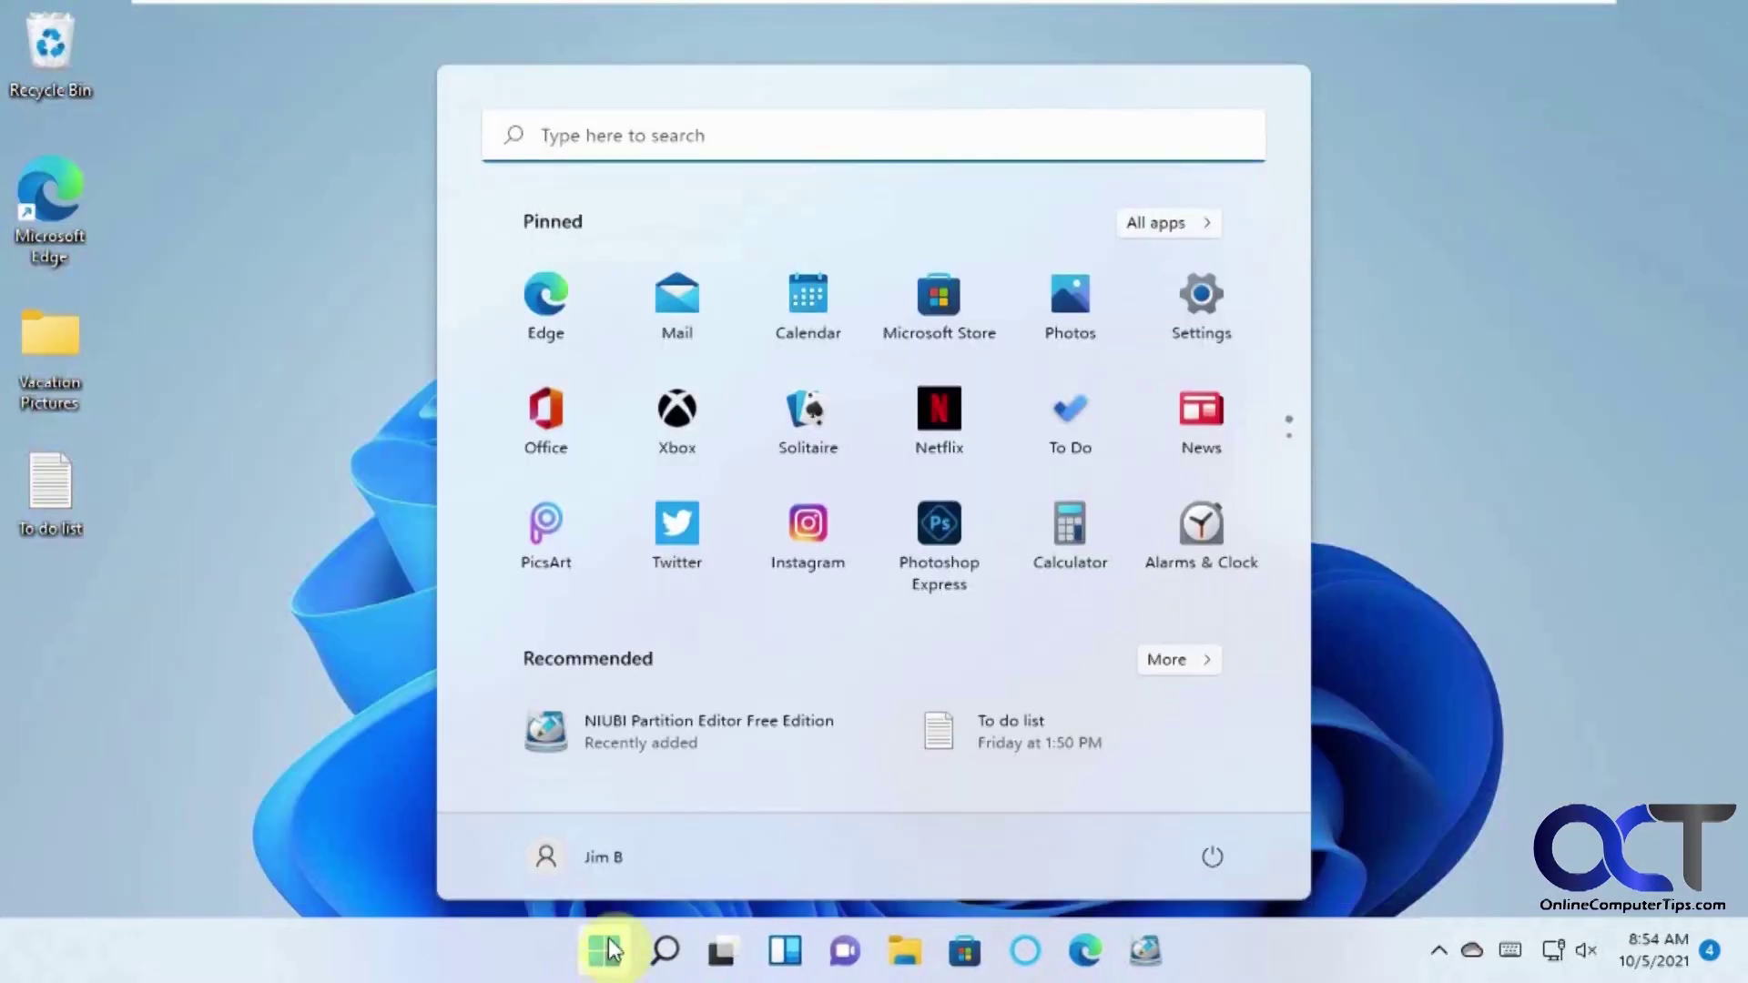
left_click(606, 852)
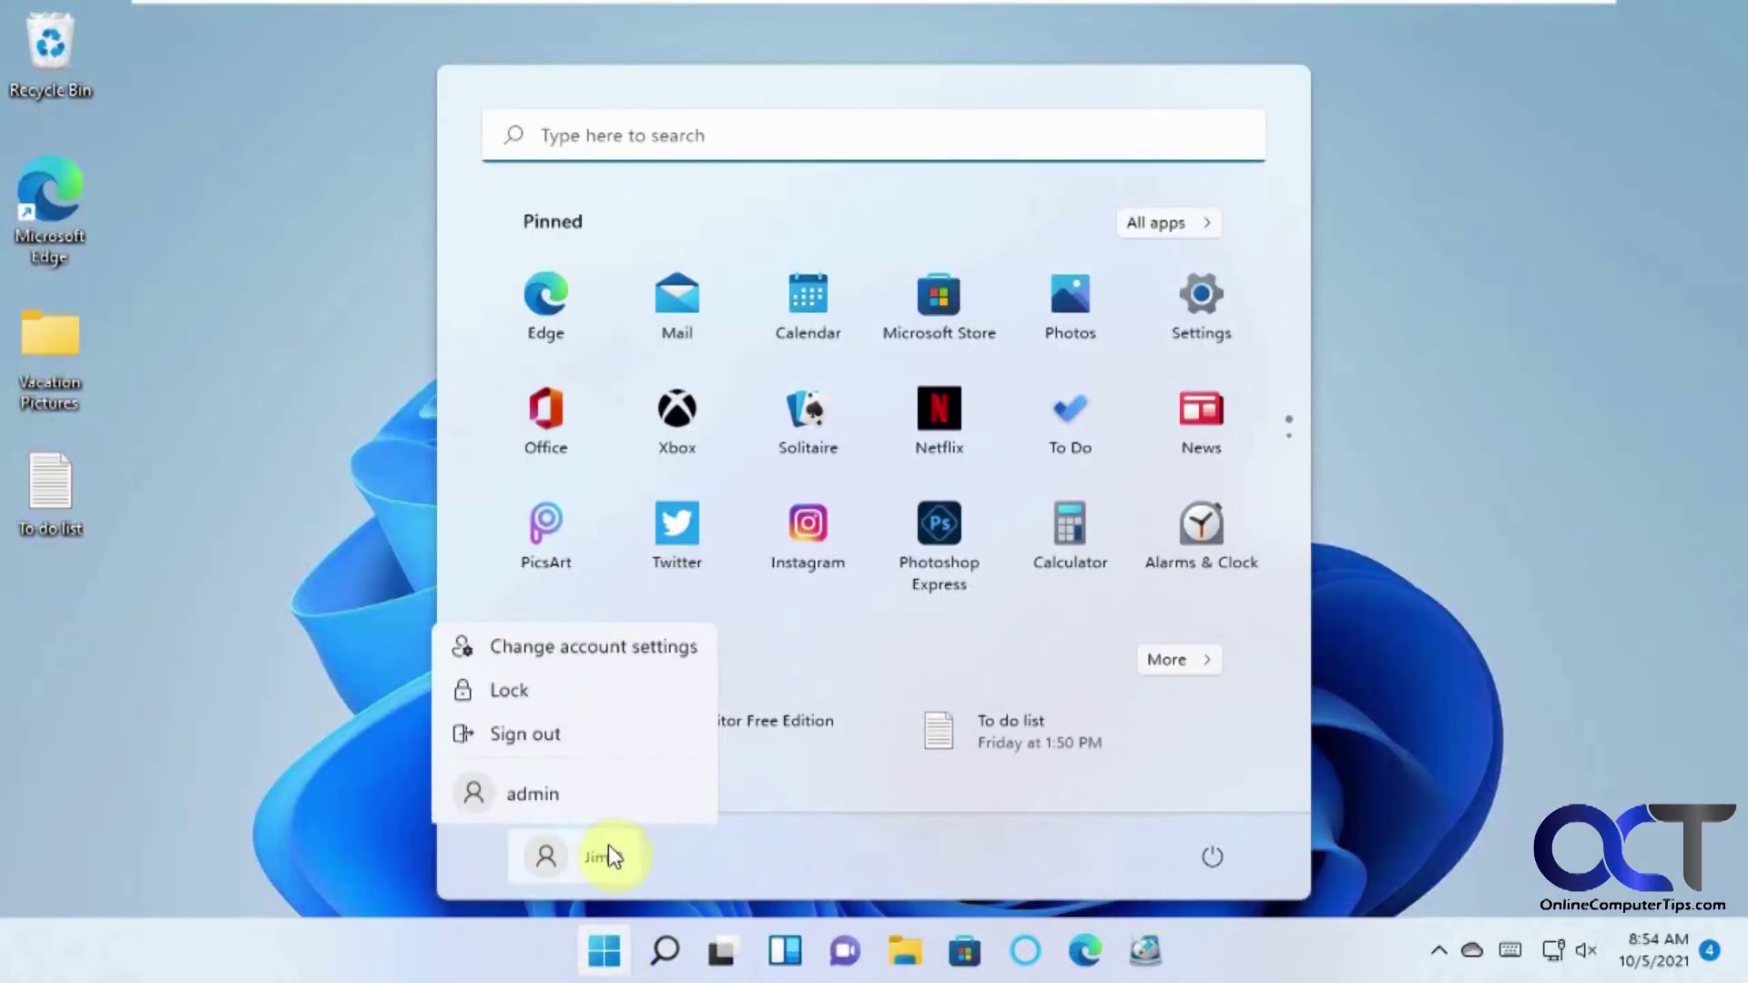
left_click(566, 733)
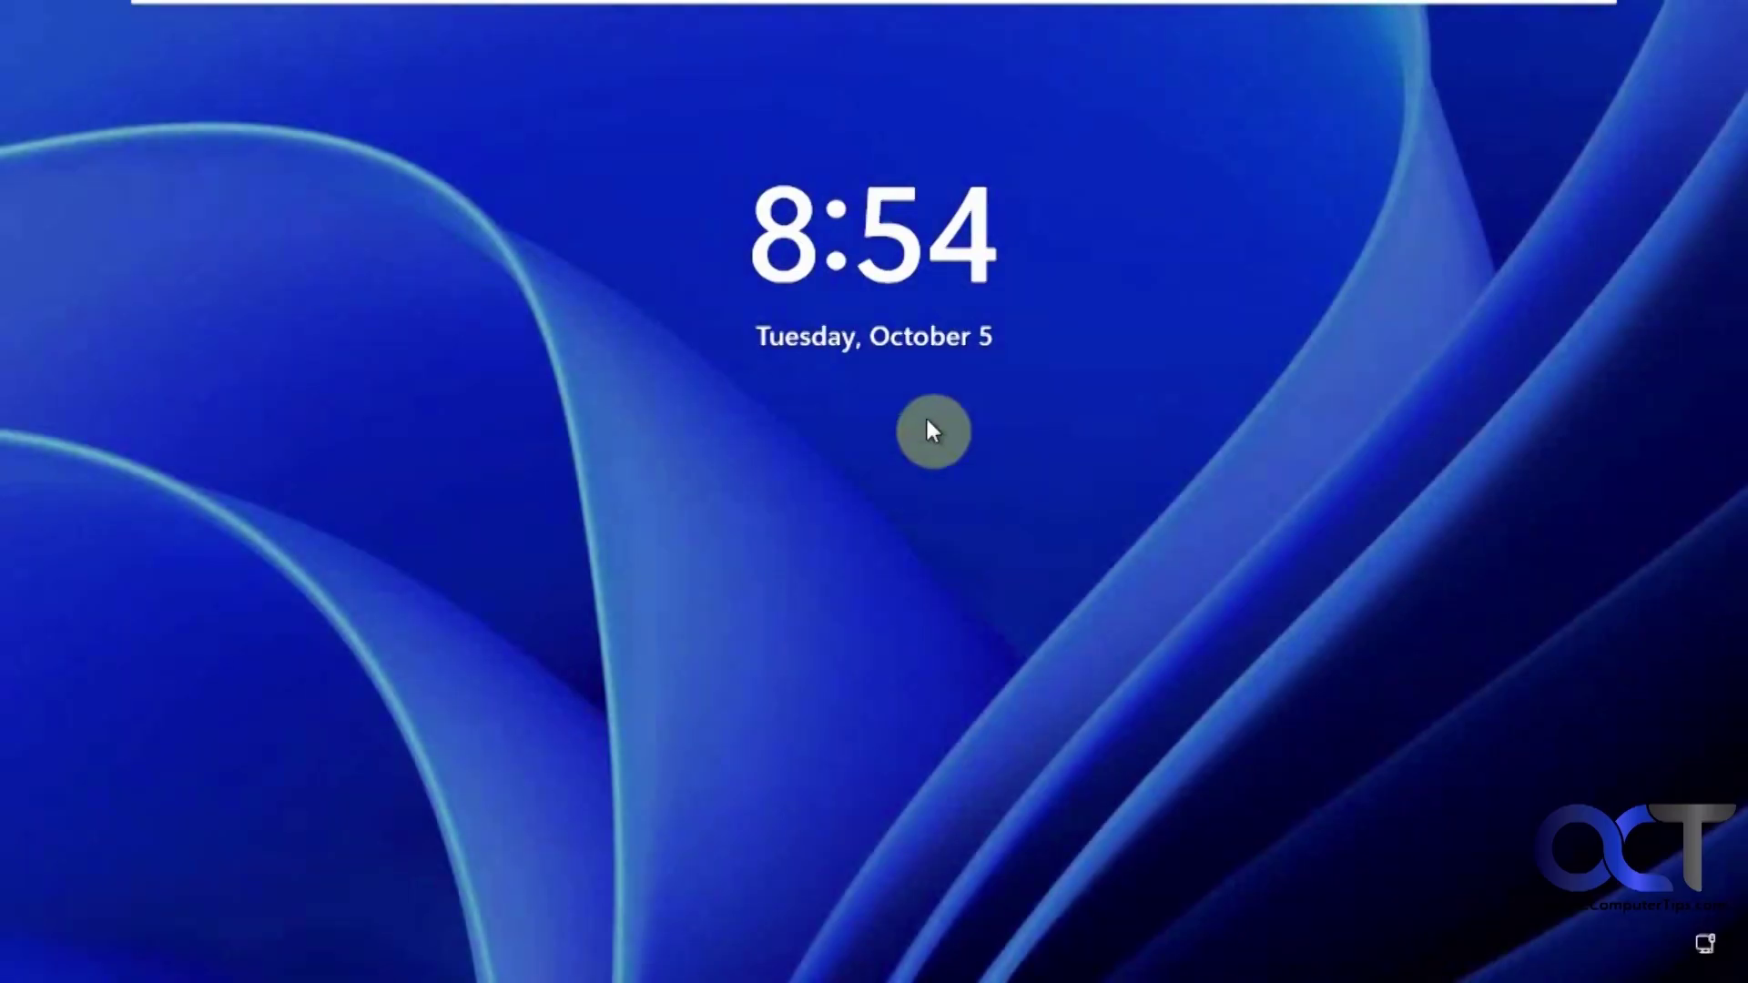
left_click(838, 515)
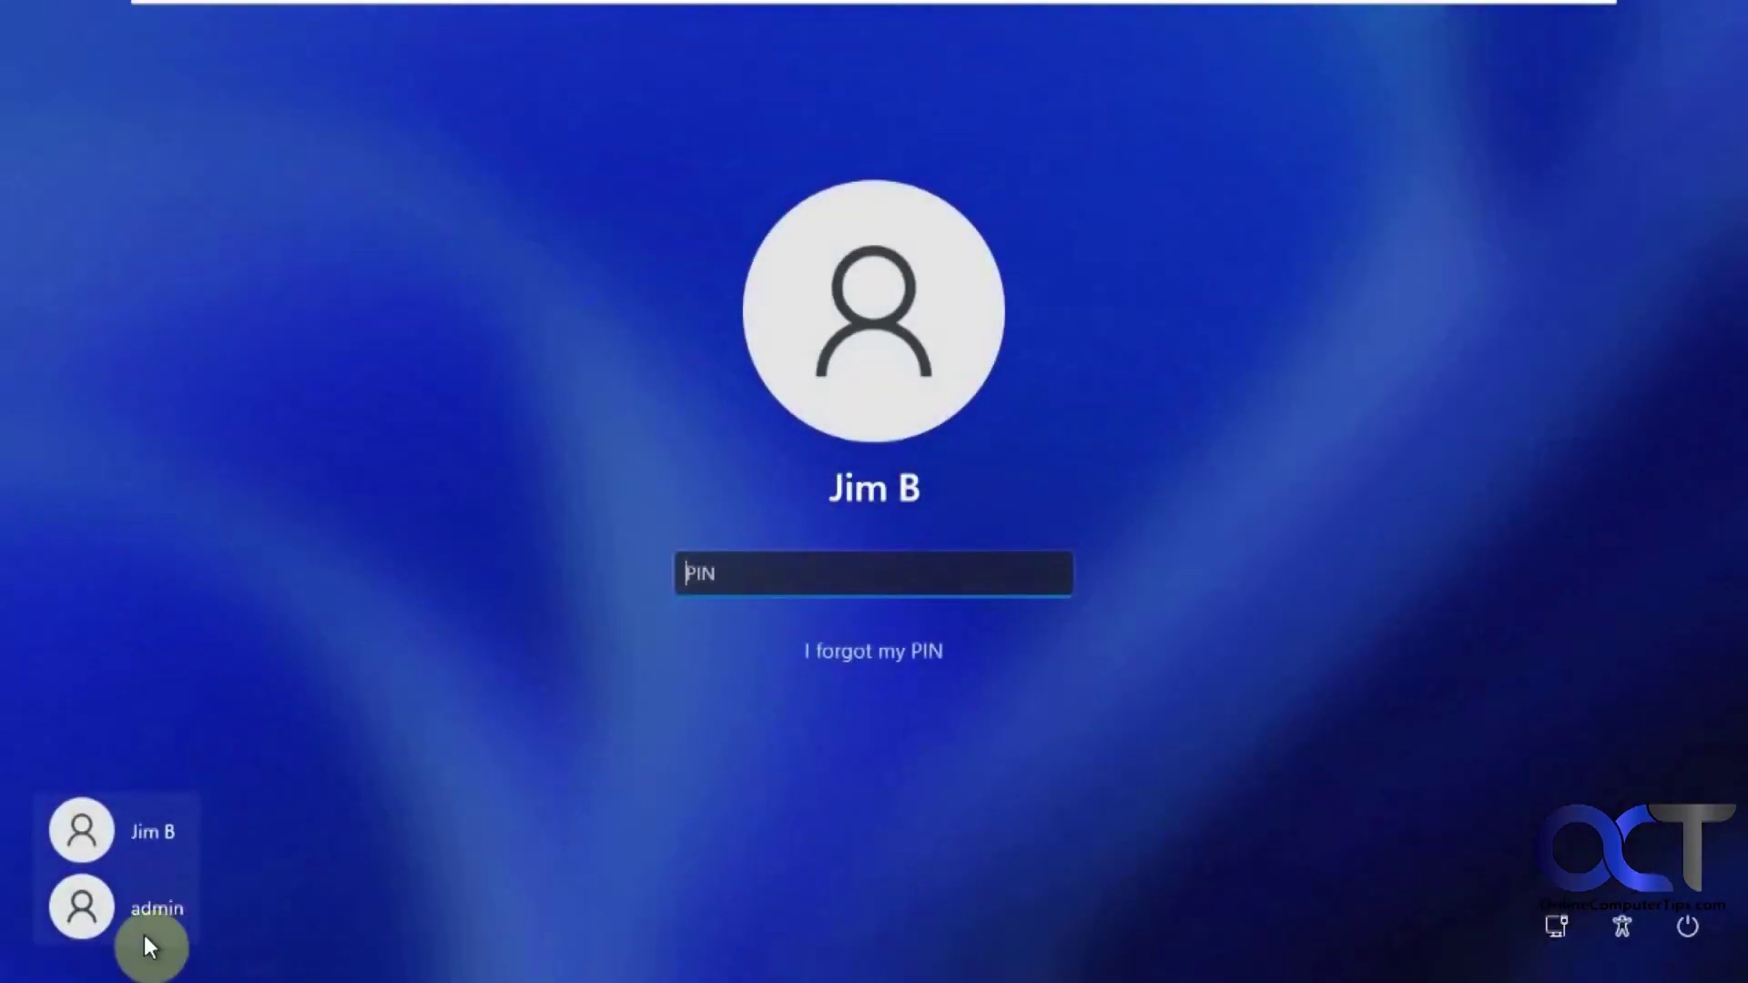
left_click(143, 936)
type("p")
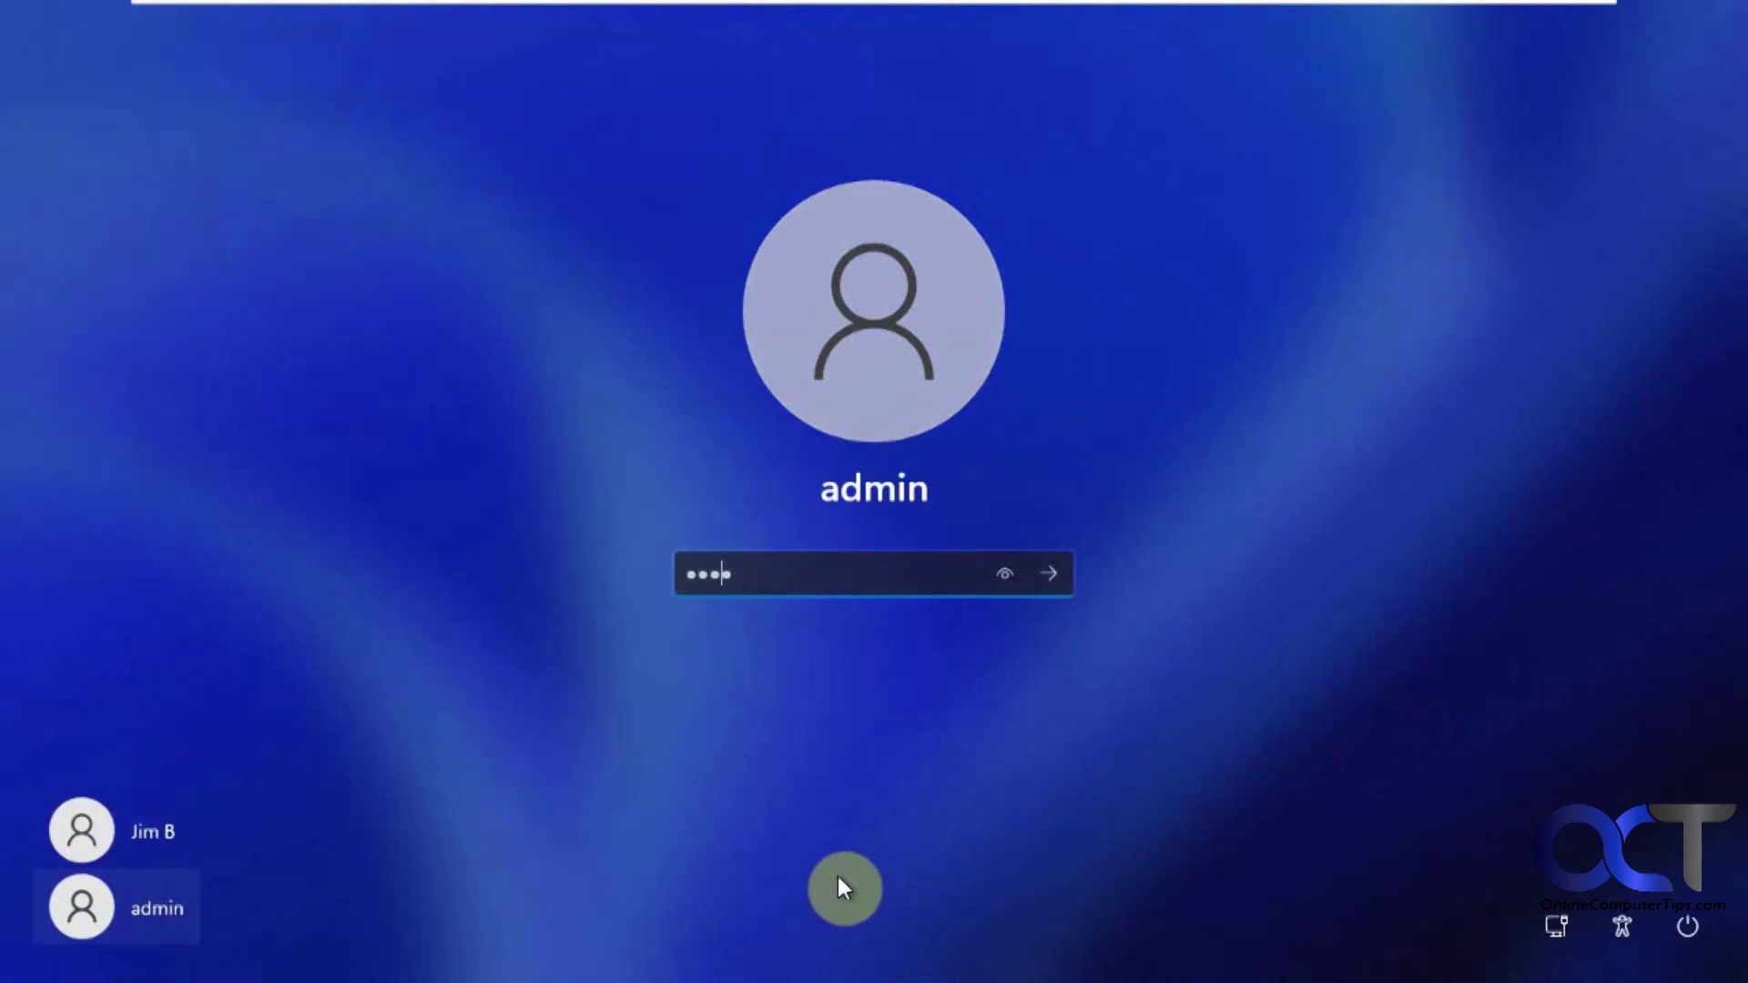
type("assword1")
key("Return")
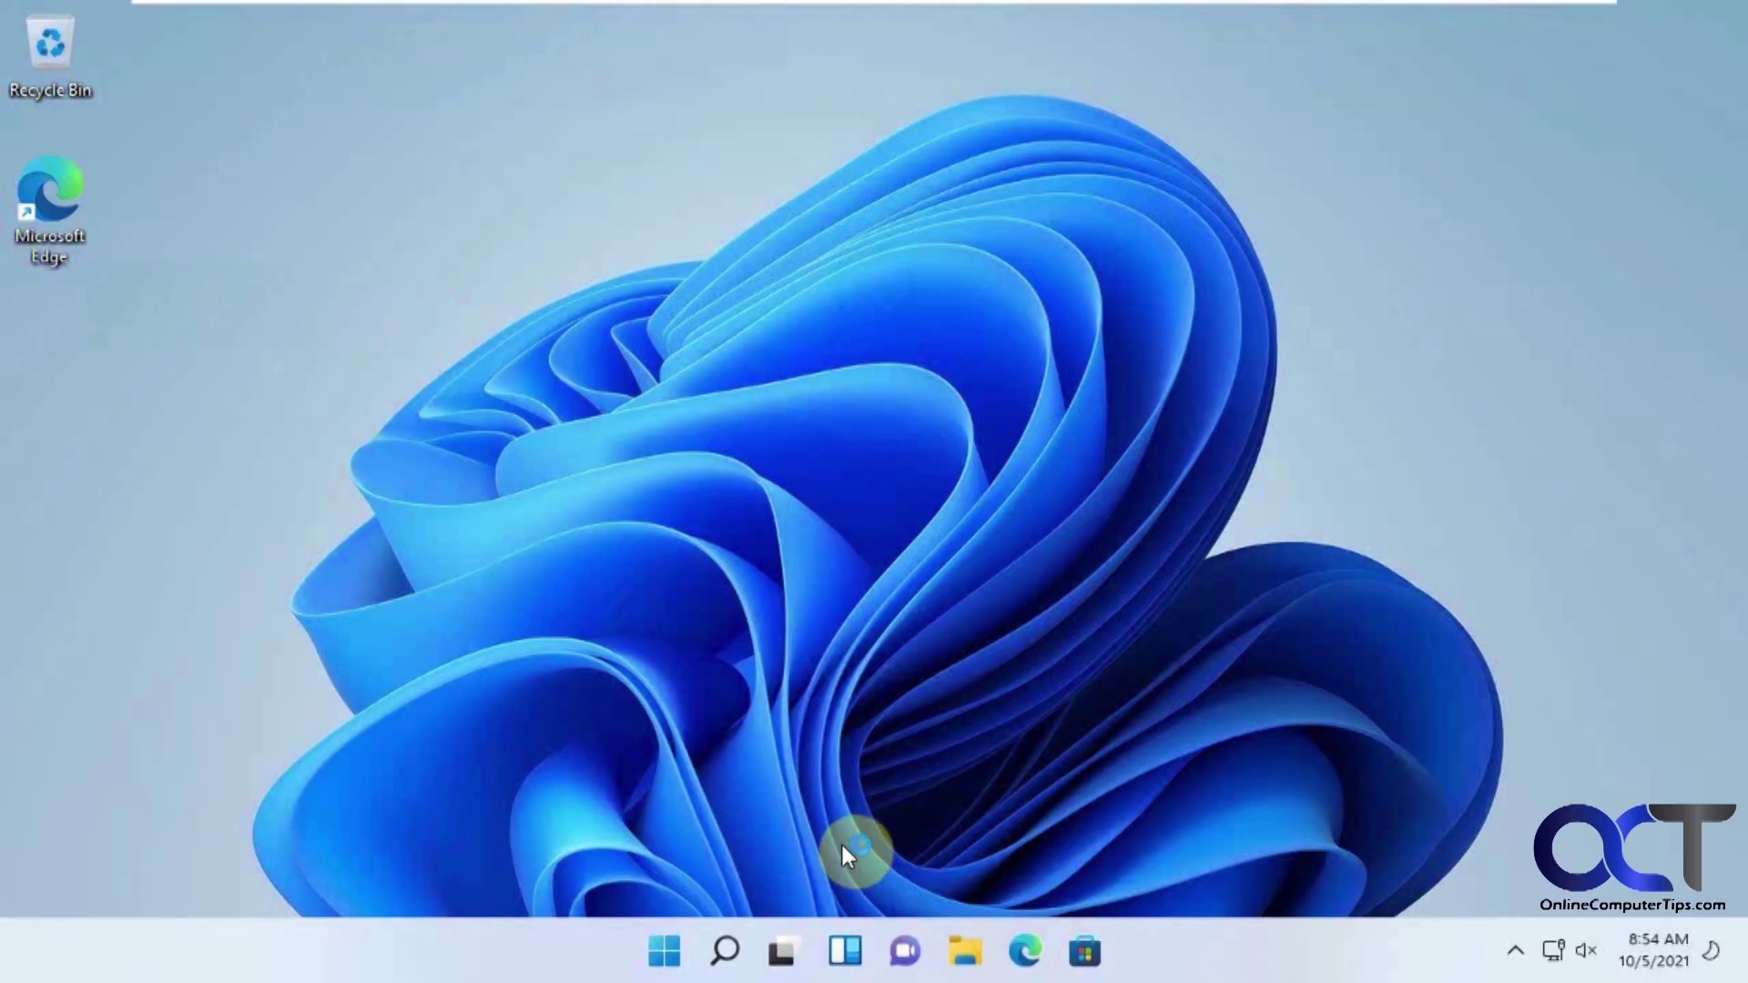
Confirm admin shows as Administrator under Settings > Accounts, then open Family & other users.
left_click(667, 953)
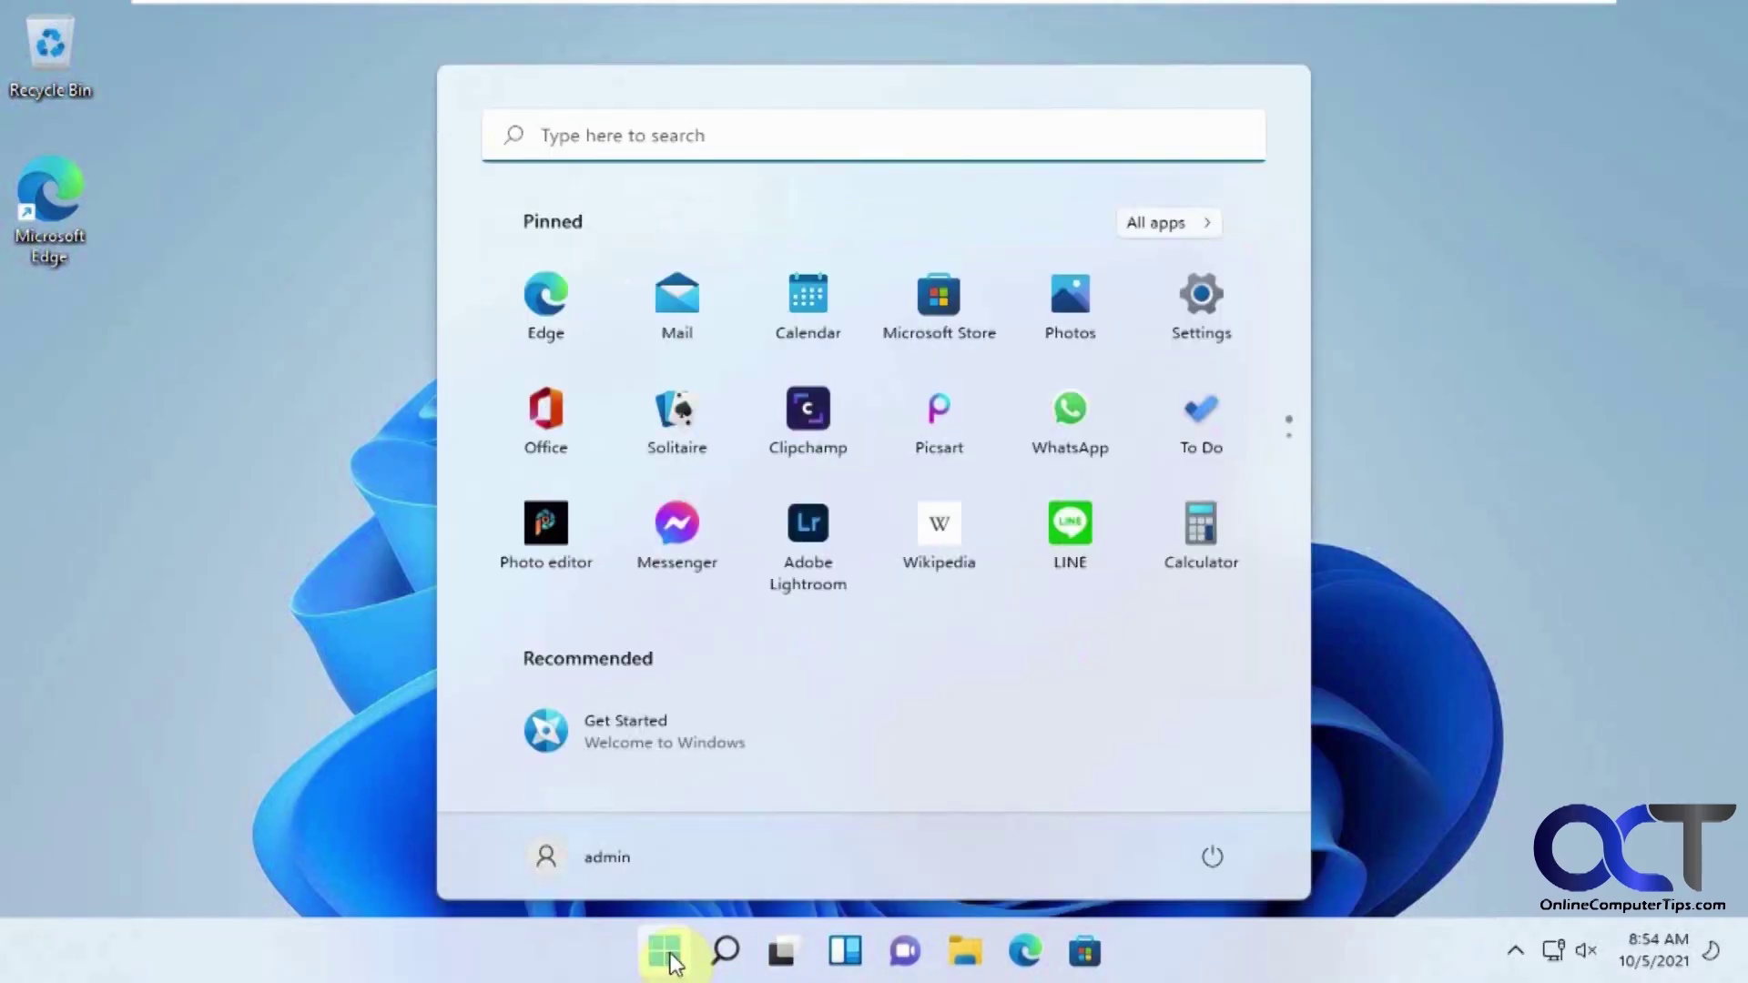
left_click(1198, 307)
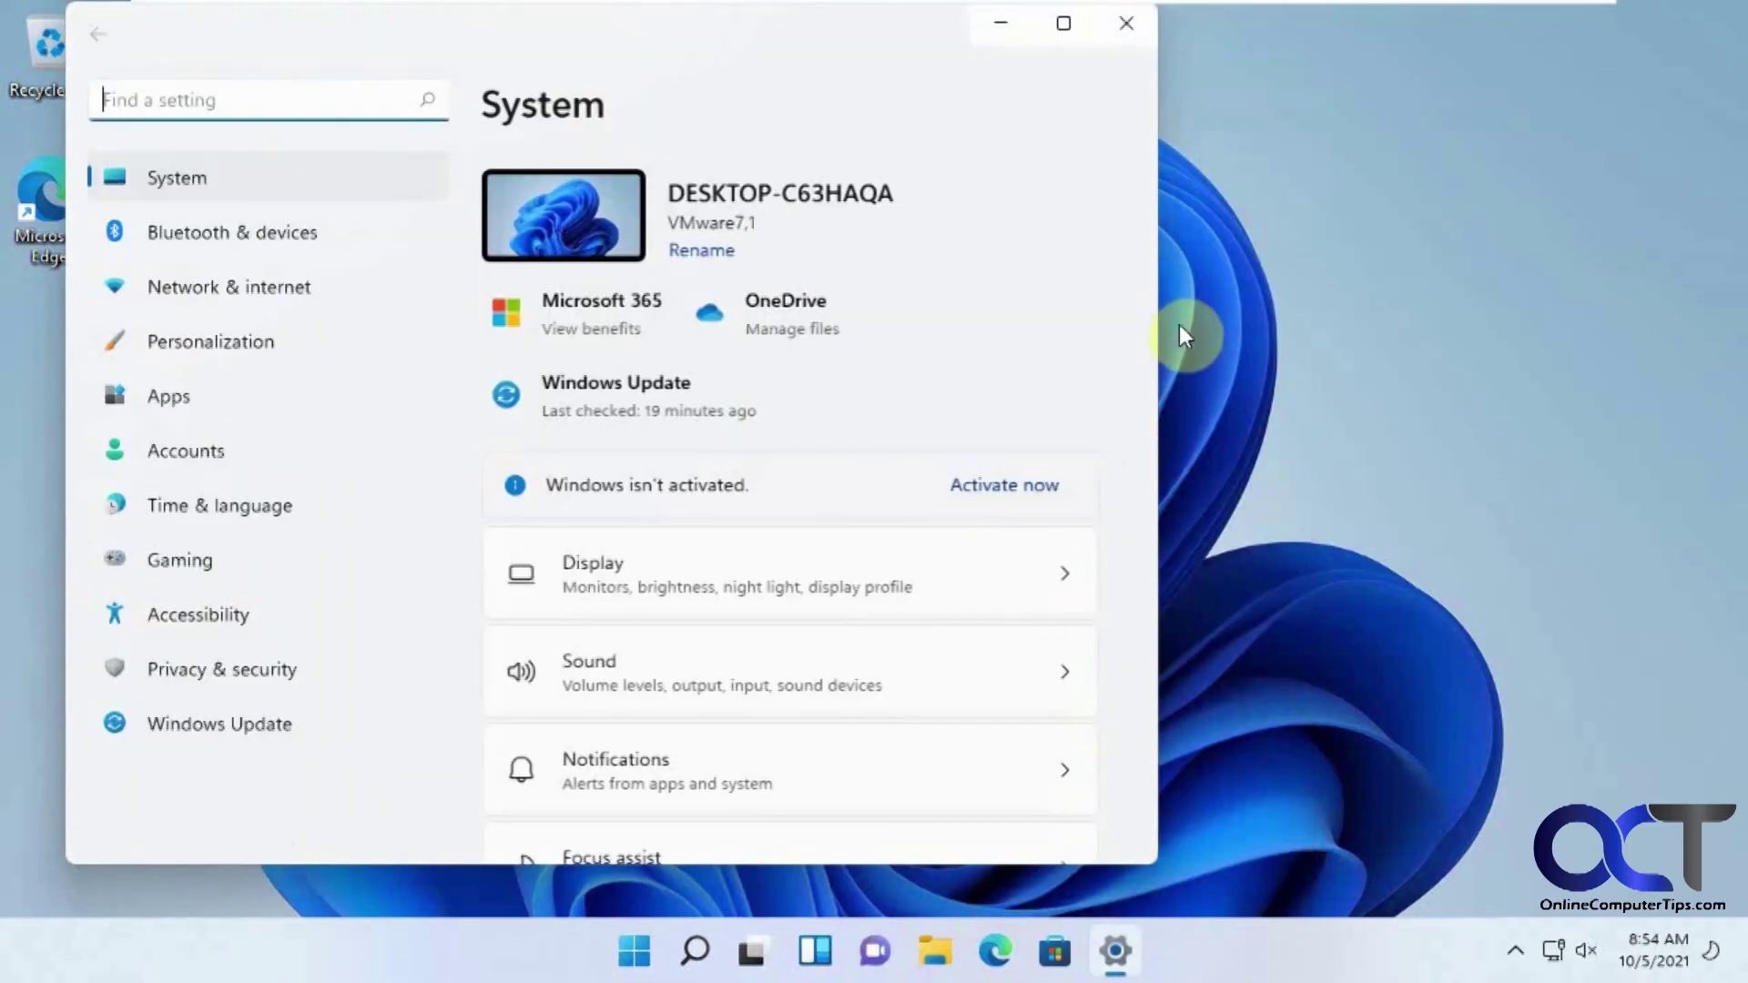
left_click(212, 567)
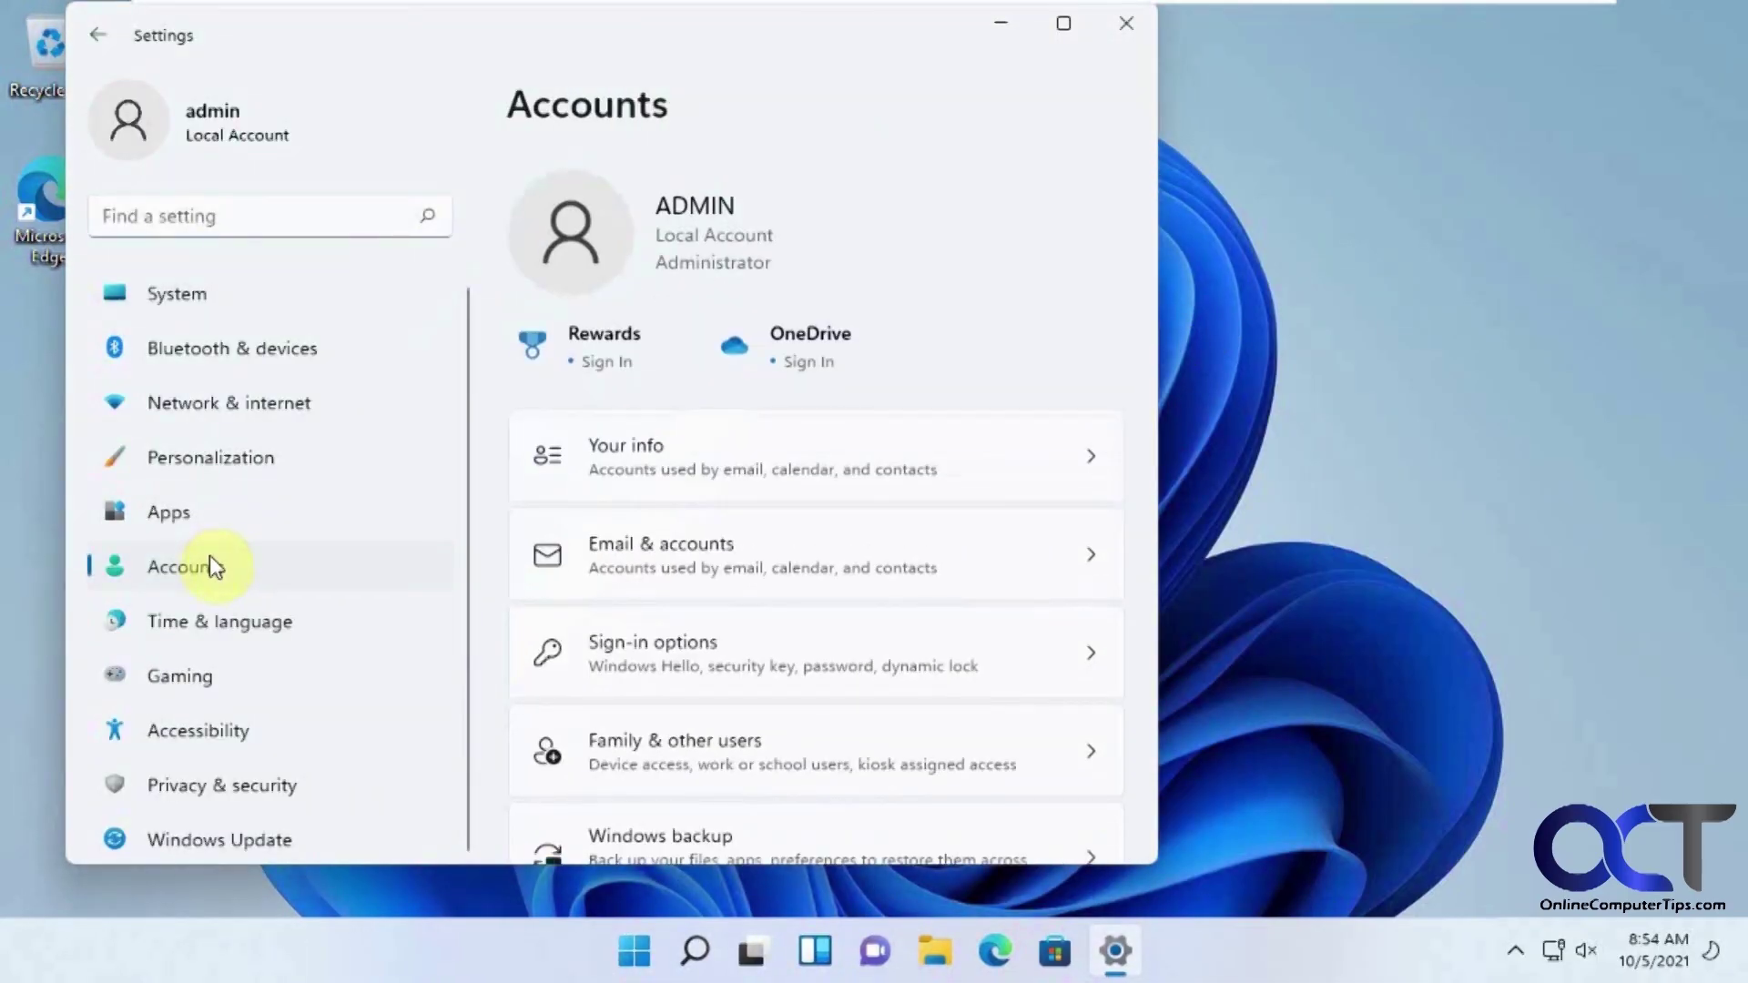
scroll(719, 642, "down", 2)
left_click(717, 637)
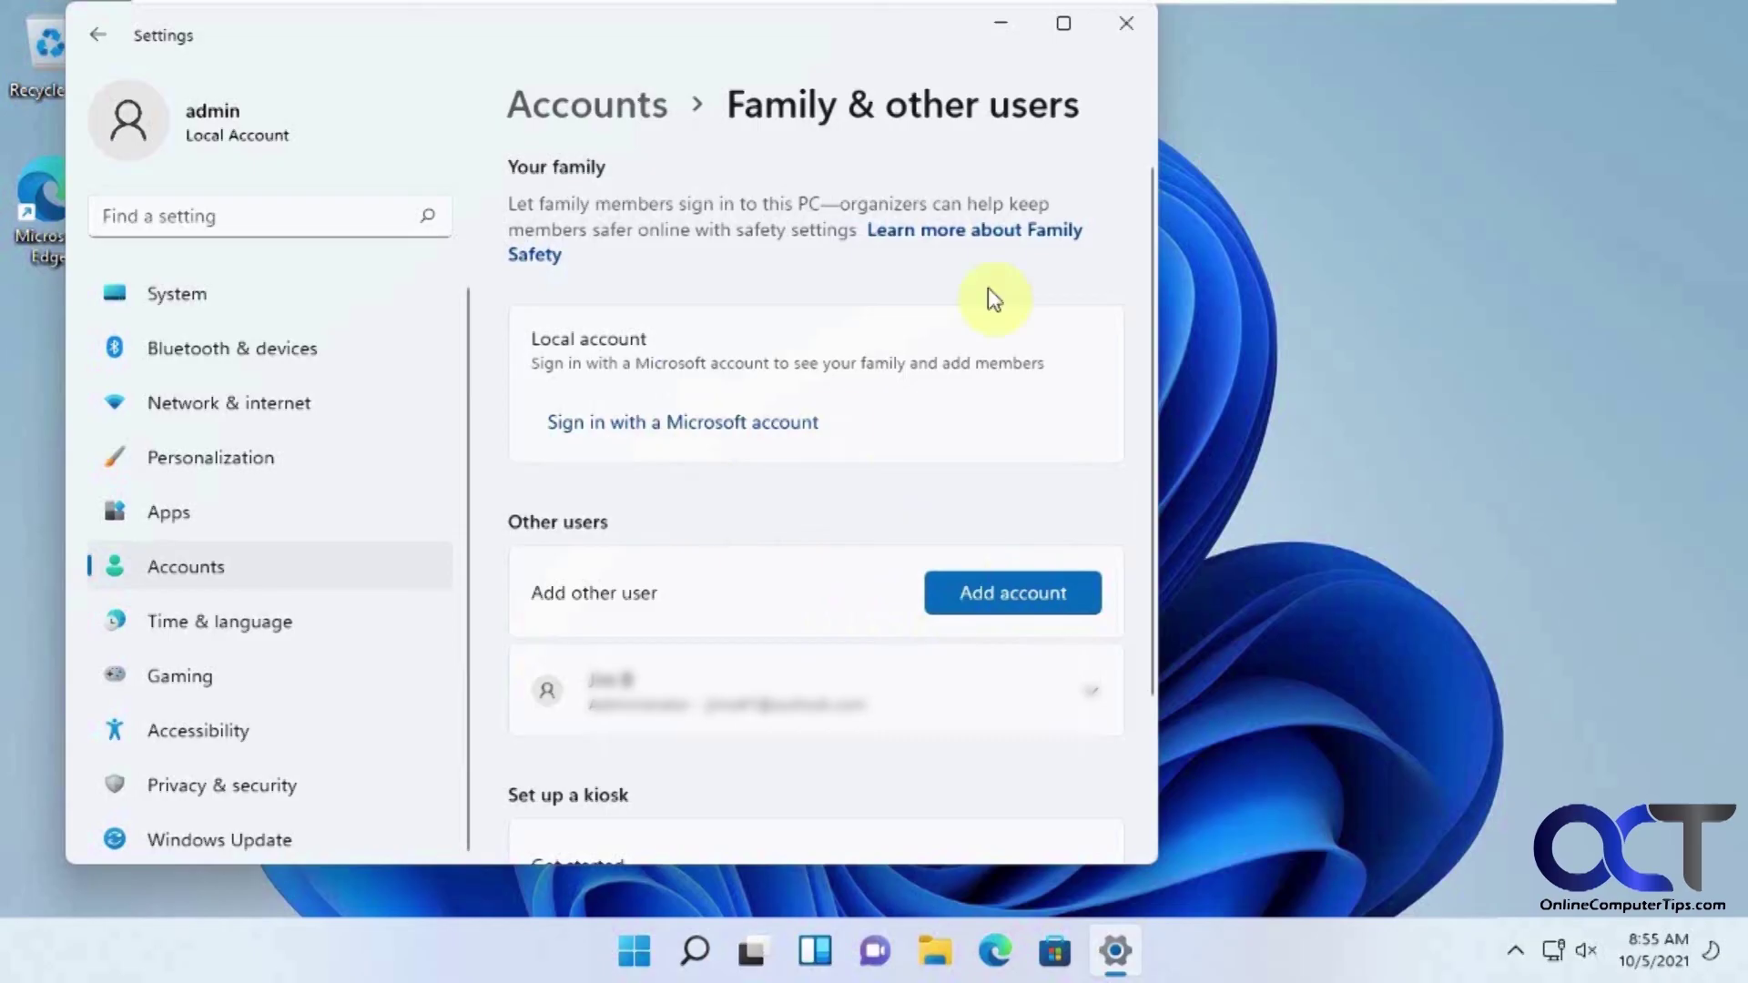
left_click_drag(811, 31, 1028, 61)
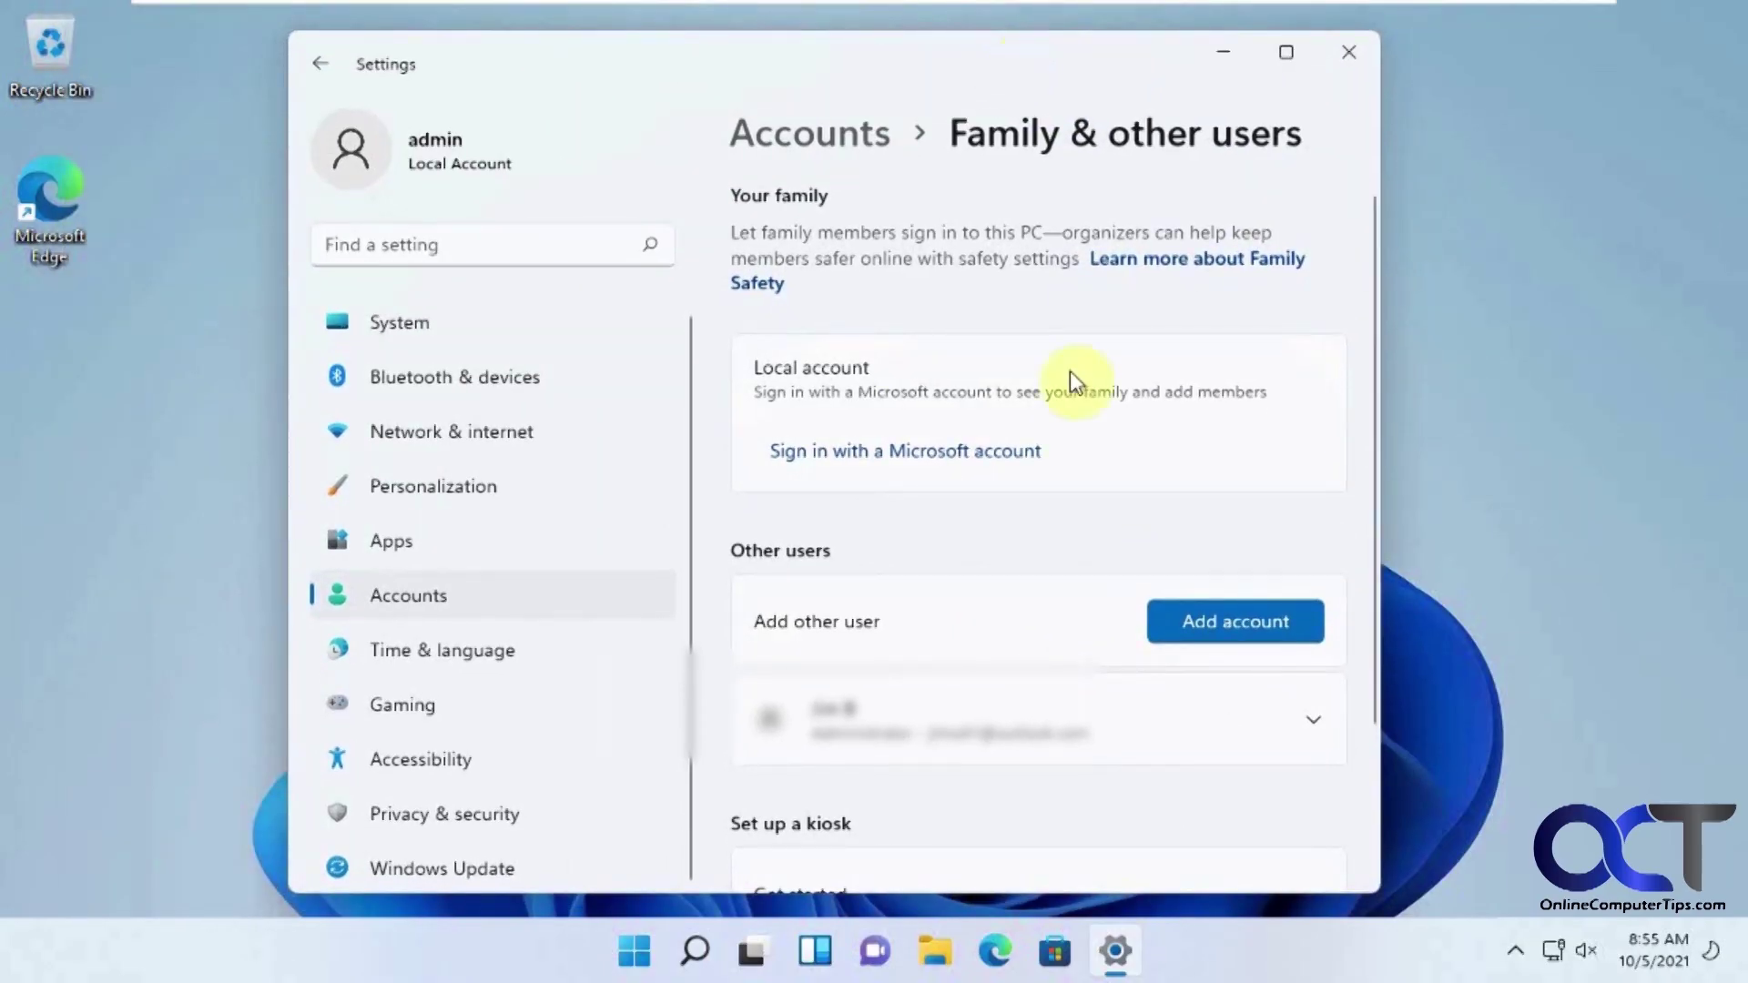